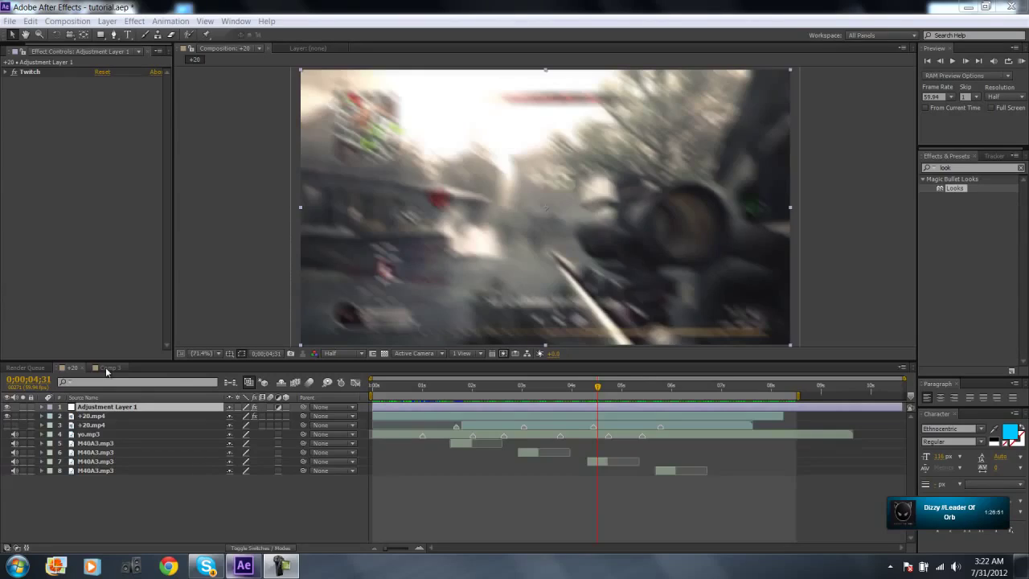
Step: Switch to the +20 composition holding the gameplay clips and the Twitch adjustment layer
{"action": "left_click", "coordinate": [109, 367]}
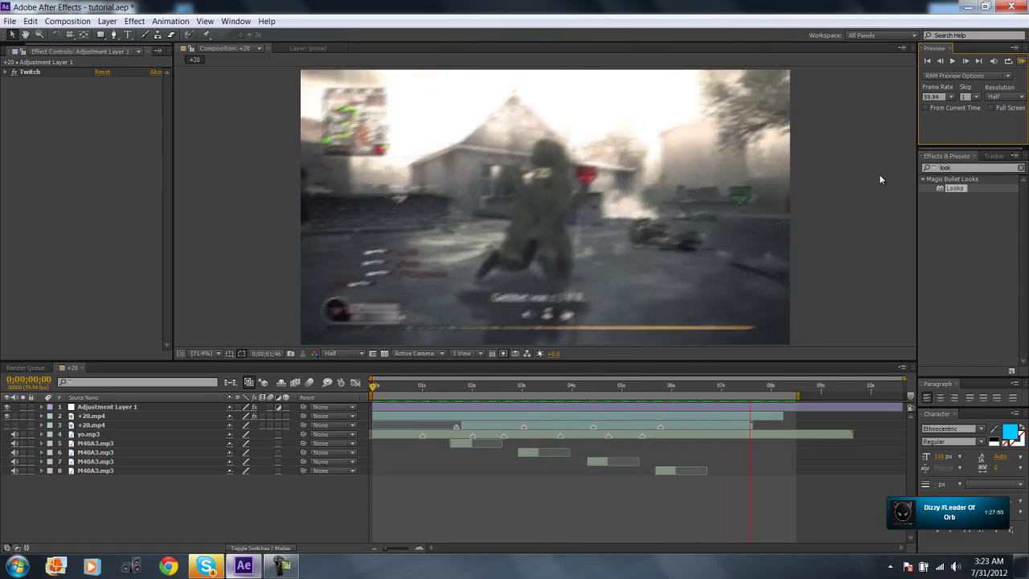
Step: Stop the preview, scrub the +20 footage to about 0;00;01;47, and show the Project panel's item list
{"action": "key", "text": "space"}
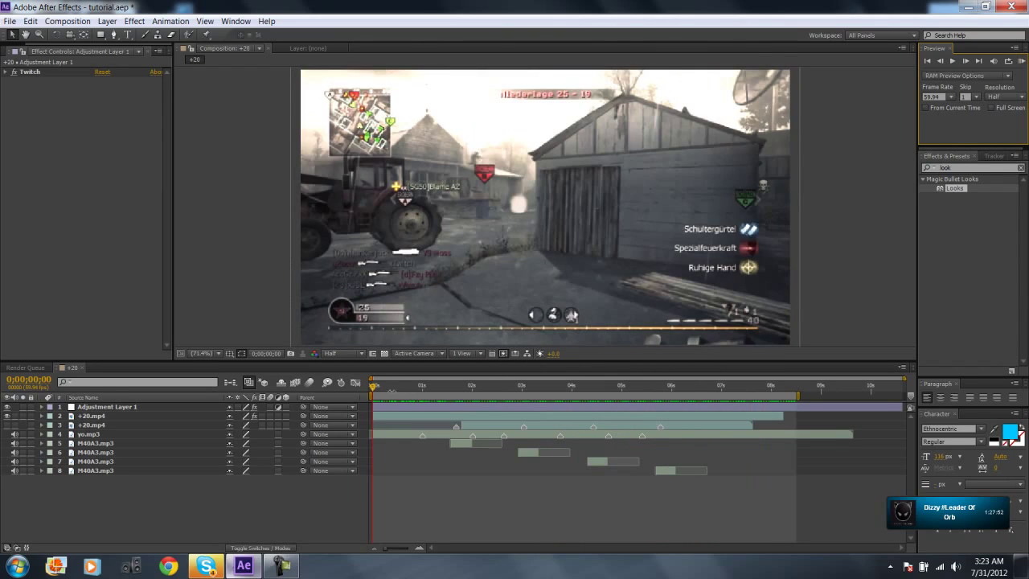
{"action": "left_click_drag", "start_coordinate": [392, 391], "coordinate": [463, 399]}
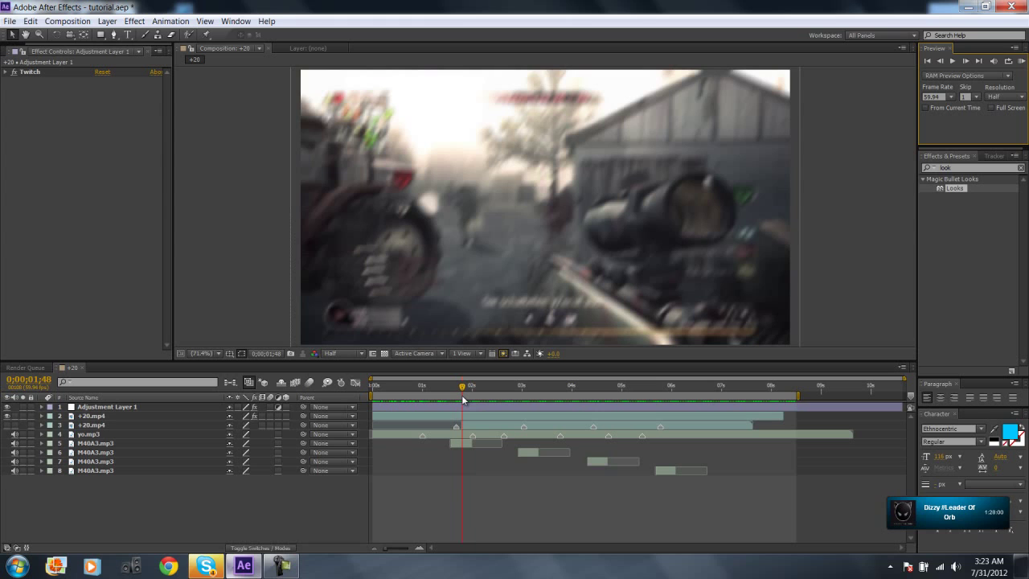
{"action": "left_click_drag", "start_coordinate": [463, 399], "coordinate": [433, 389]}
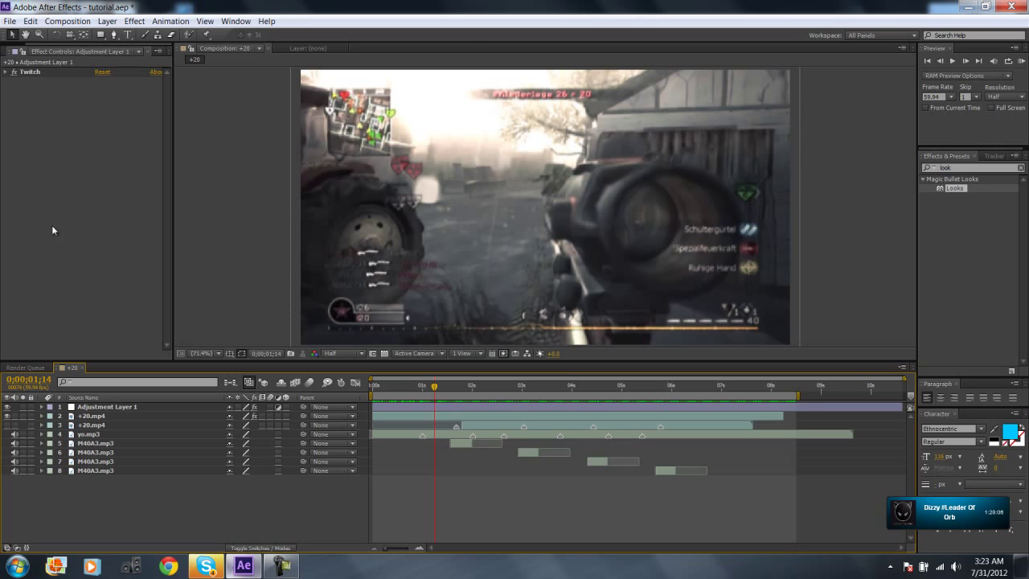
{"action": "left_click", "coordinate": [4, 52]}
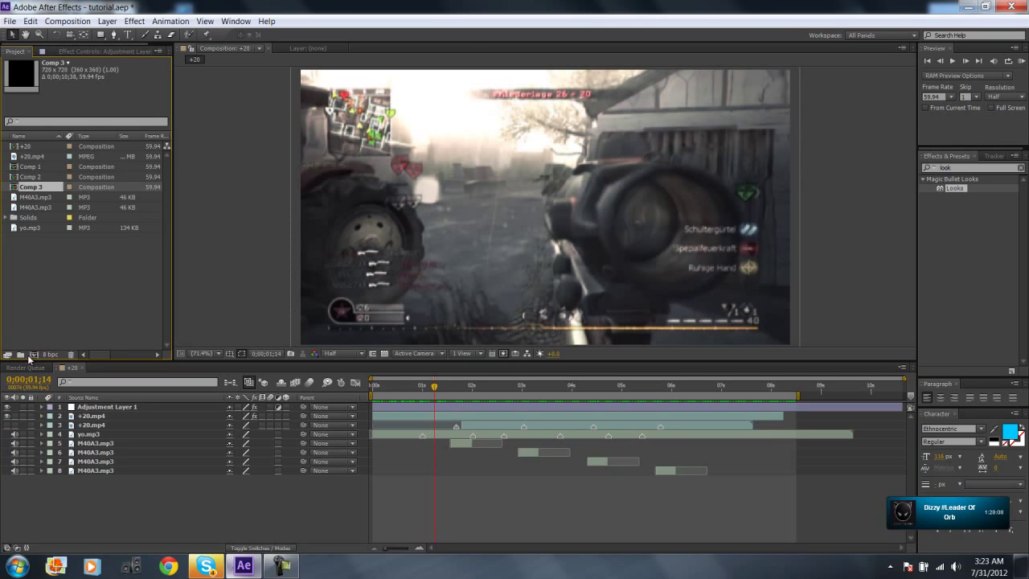
Step: Create Comp 4 at 720×720 and 59.94 fps, keeping the default settings
{"action": "left_click", "coordinate": [65, 22]}
{"action": "left_click", "coordinate": [63, 22]}
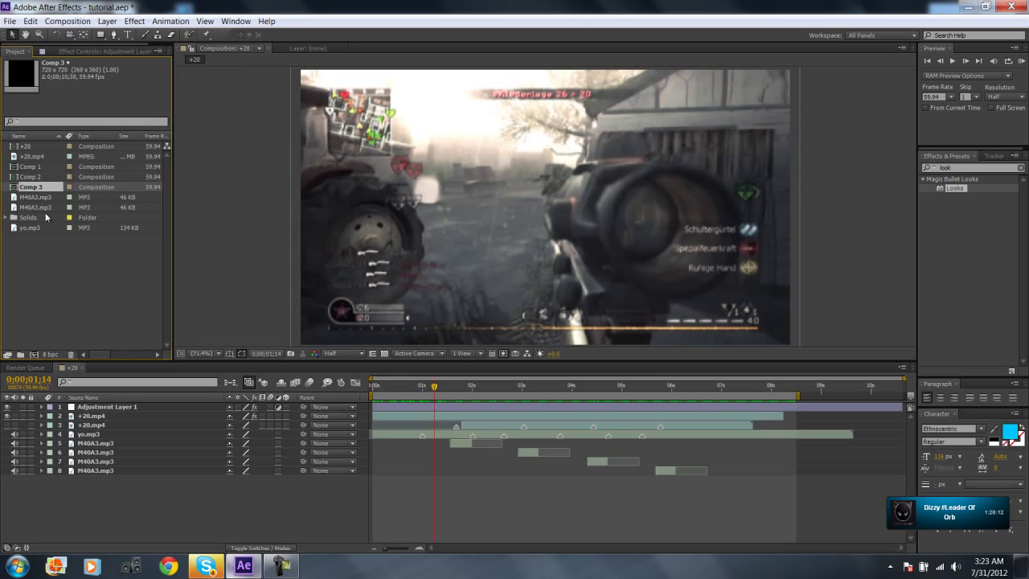
{"action": "left_click", "coordinate": [35, 354]}
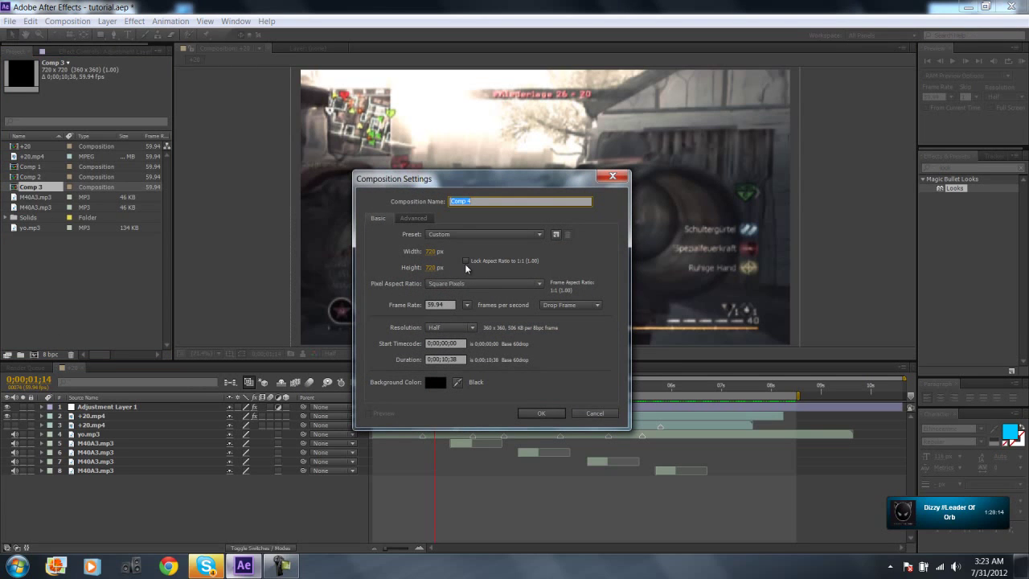
{"action": "left_click", "coordinate": [465, 261]}
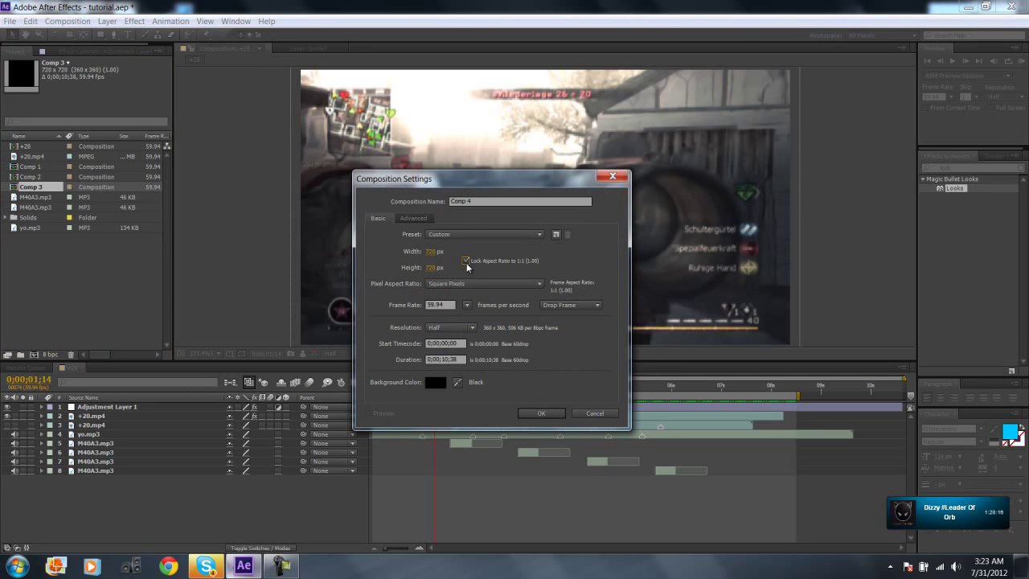
{"action": "left_click", "coordinate": [465, 261]}
{"action": "double_click", "coordinate": [447, 359]}
{"action": "left_click", "coordinate": [541, 413]}
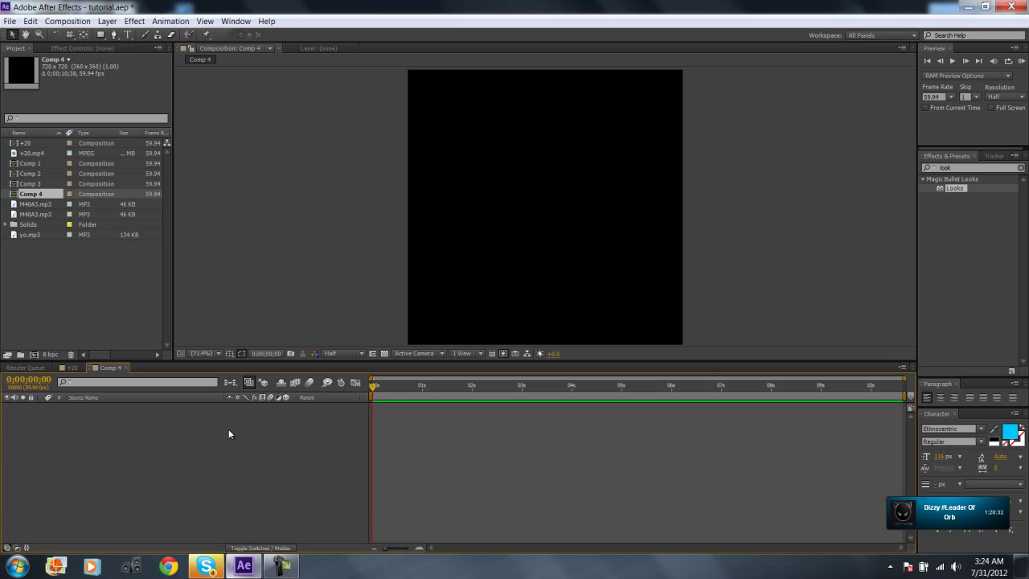
Step: Add a 720×720 black solid, Black Solid 3, to Comp 4 through Layer > New > Solid
{"action": "right_click", "coordinate": [198, 434]}
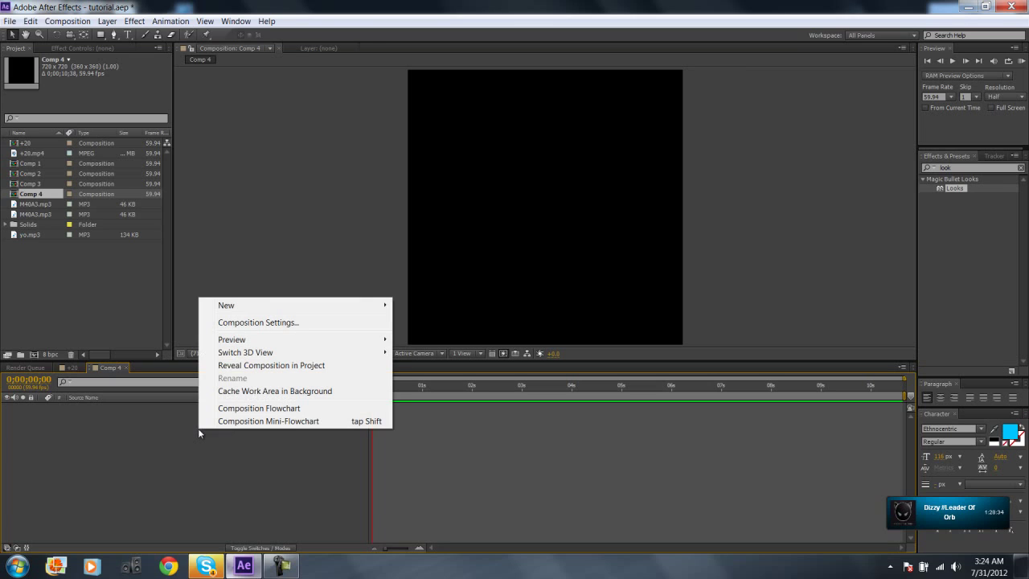
{"action": "mouse_move", "coordinate": [244, 313]}
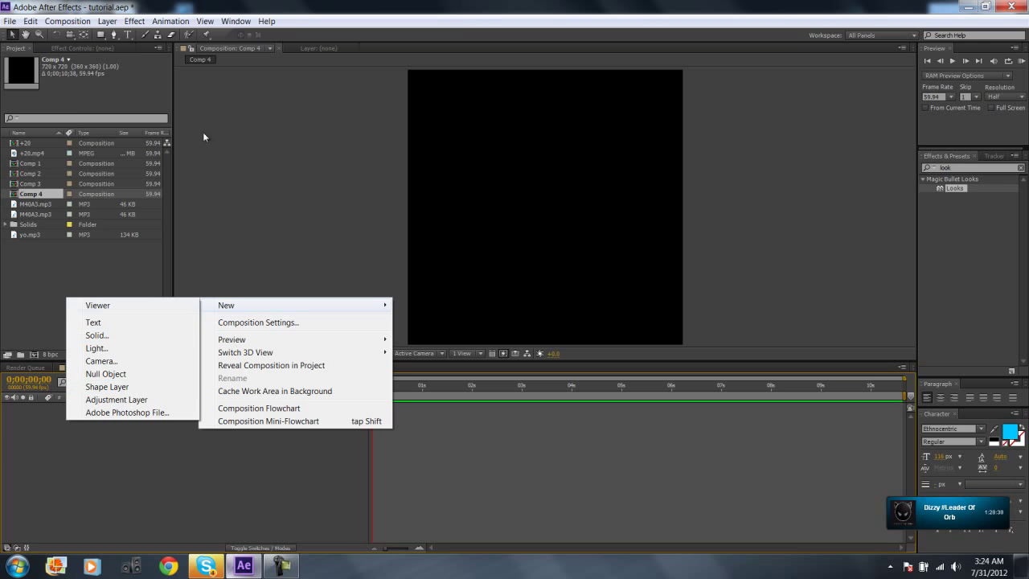
{"action": "left_click", "coordinate": [106, 22]}
{"action": "left_click", "coordinate": [107, 21]}
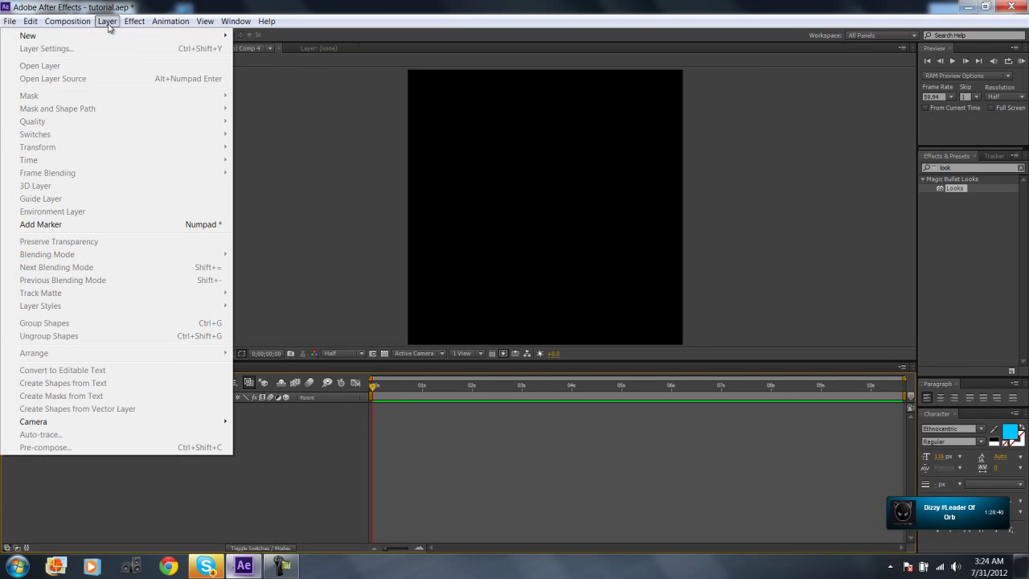
{"action": "mouse_move", "coordinate": [102, 37]}
{"action": "left_click", "coordinate": [273, 49]}
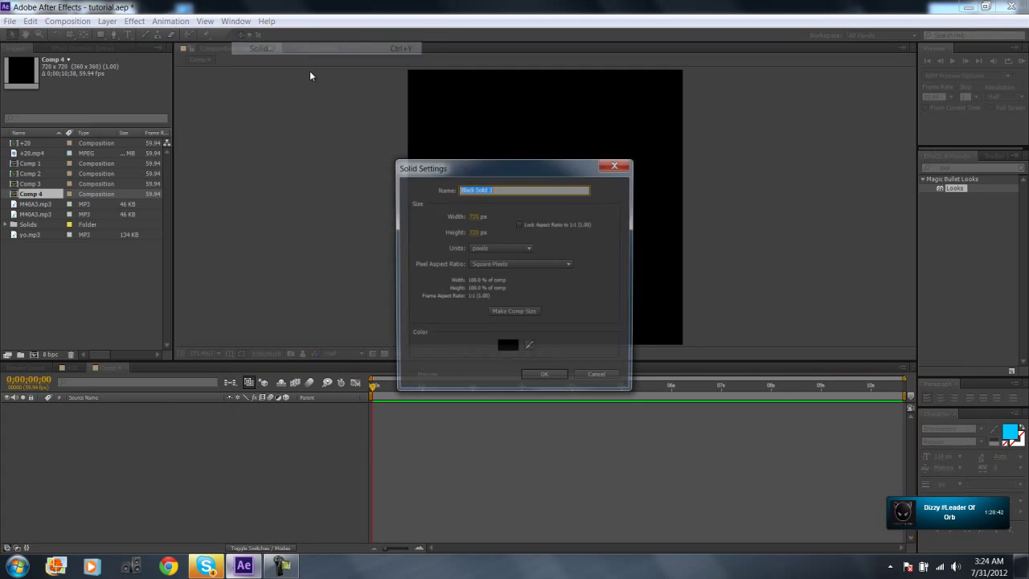
{"action": "left_click", "coordinate": [540, 376]}
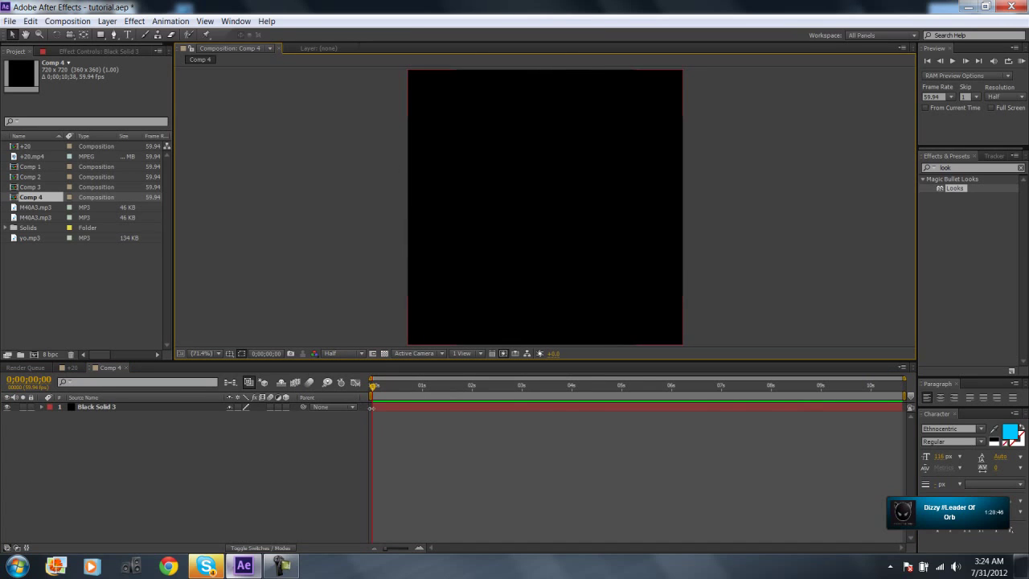
Step: Apply the Fill effect to the solid, turning it red
{"action": "left_click", "coordinate": [962, 169]}
{"action": "type", "text": "fill"}
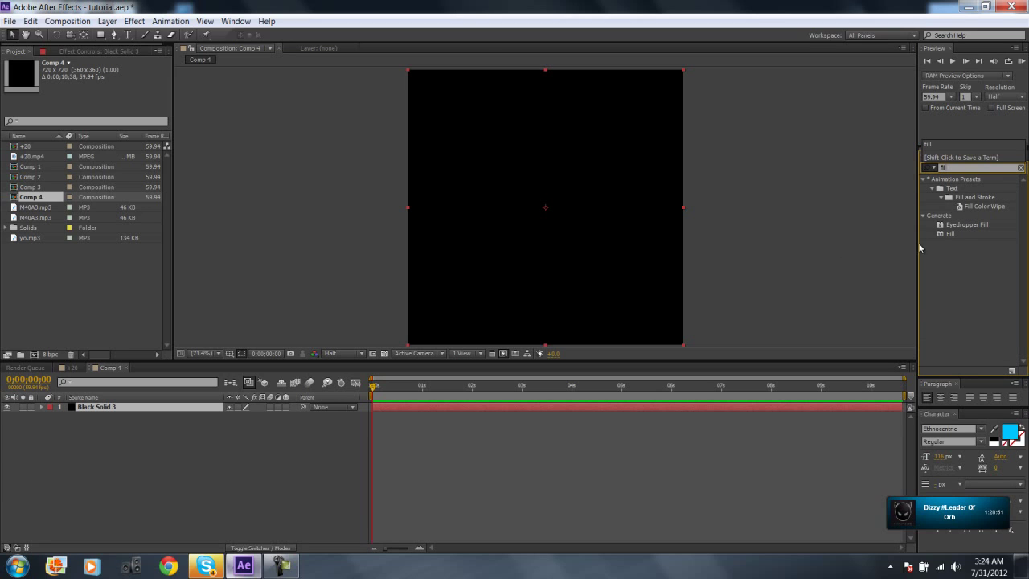
{"action": "left_click_drag", "start_coordinate": [950, 234], "coordinate": [379, 405]}
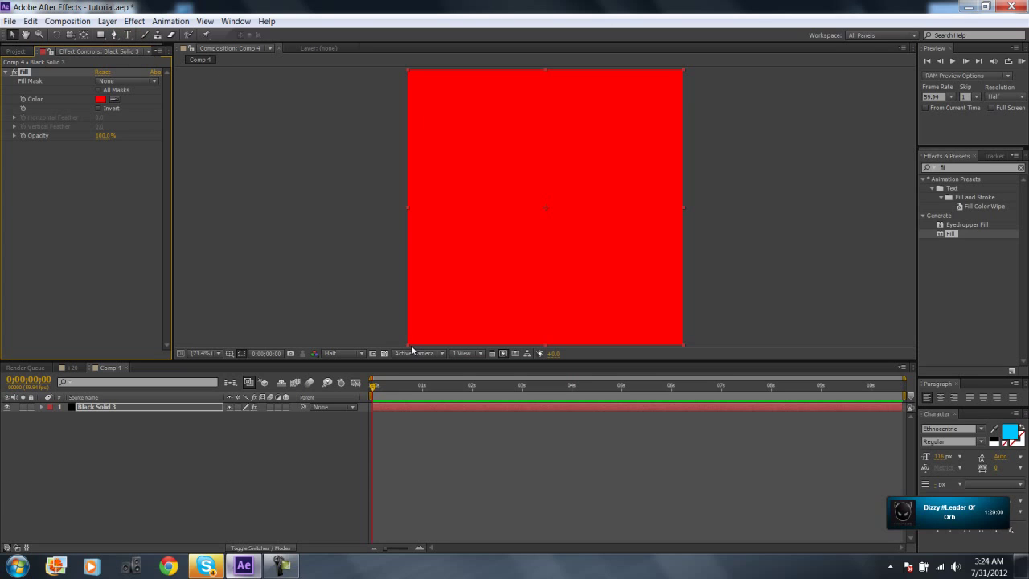
Step: Draw a closed triangle mask from the bottom-left corner to the top centre and bottom-right corner
{"action": "left_click", "coordinate": [115, 35]}
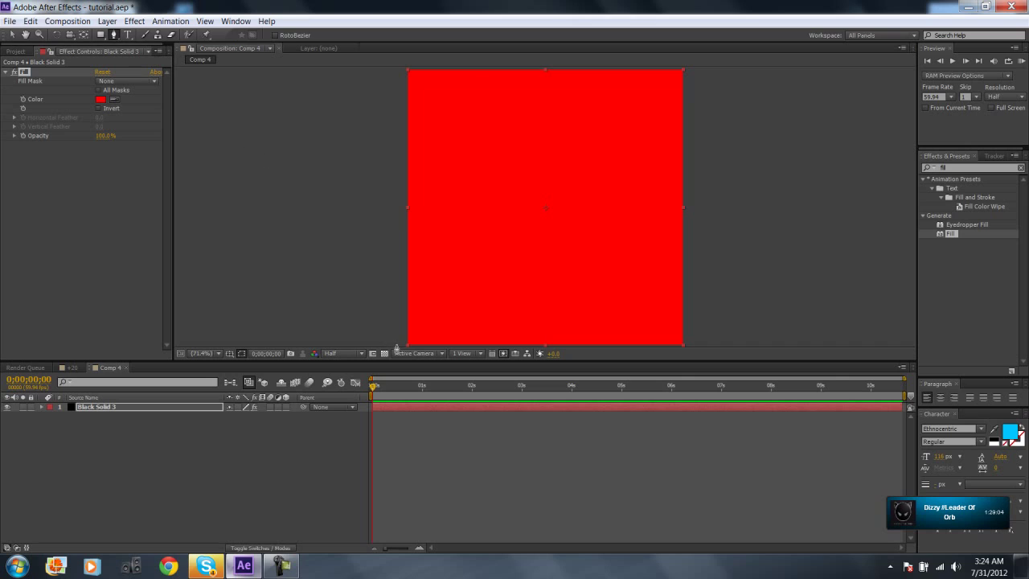
{"action": "left_click", "coordinate": [407, 345]}
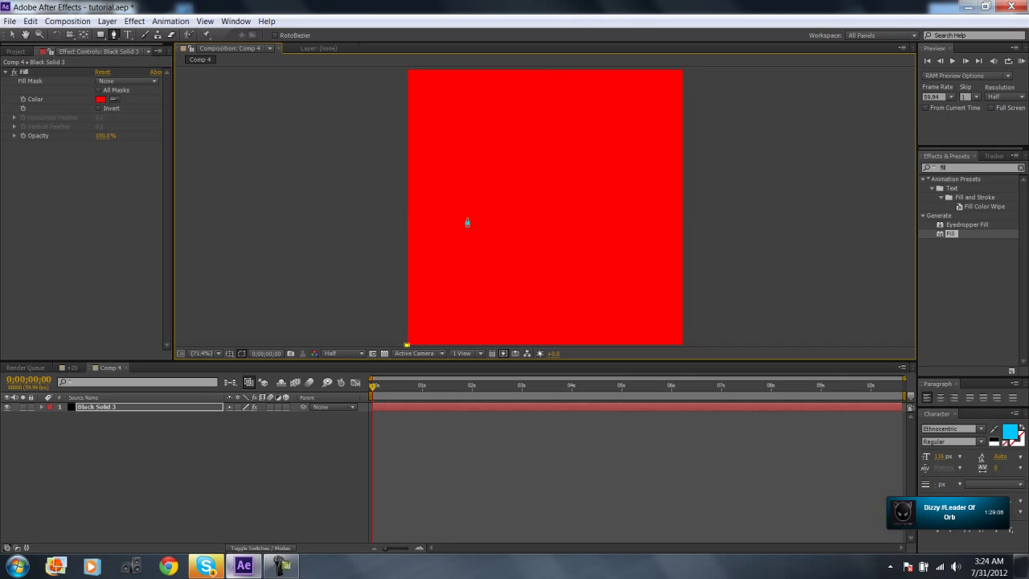
{"action": "left_click", "coordinate": [533, 69]}
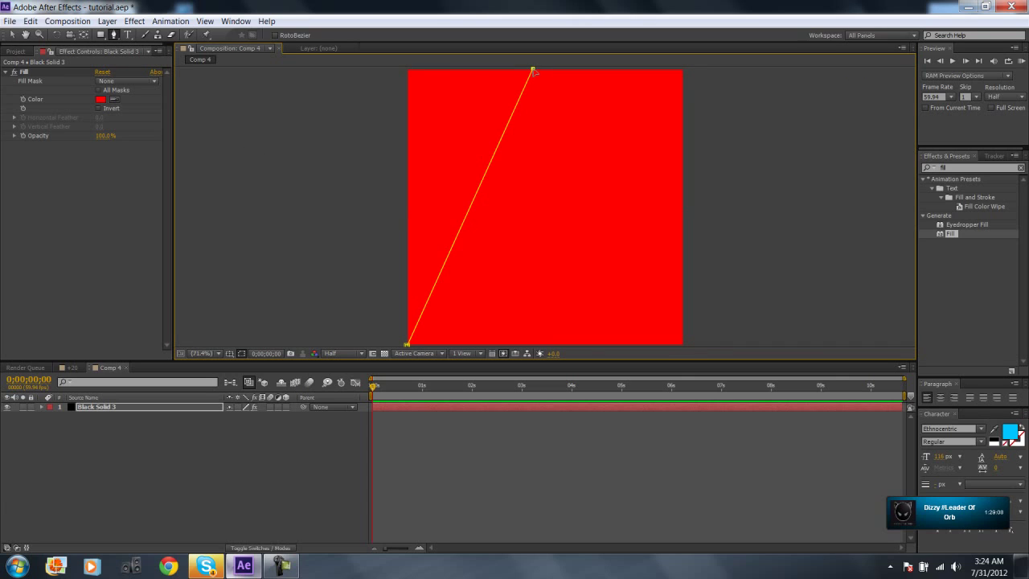
{"action": "left_click", "coordinate": [681, 345]}
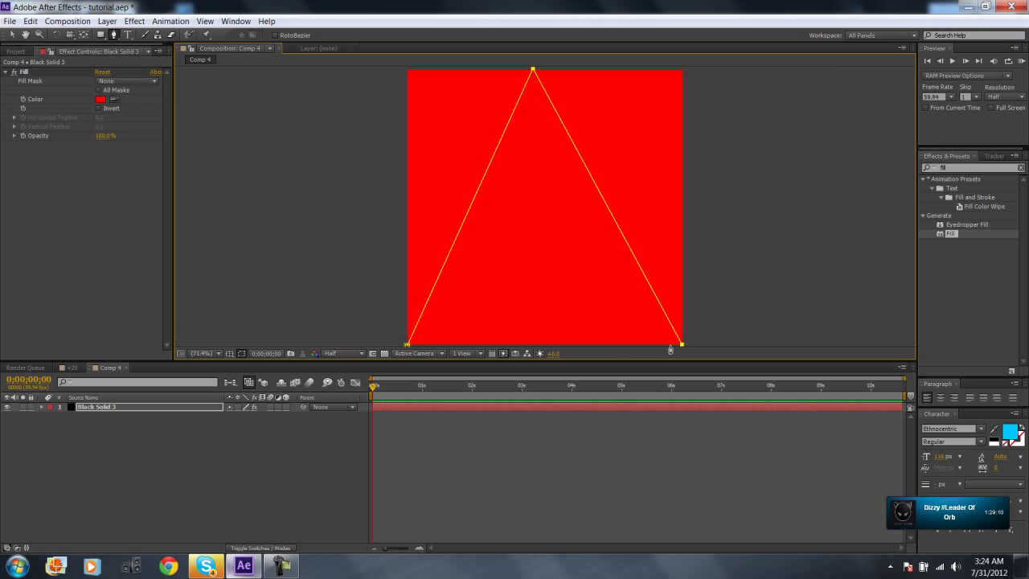
{"action": "left_click", "coordinate": [408, 344]}
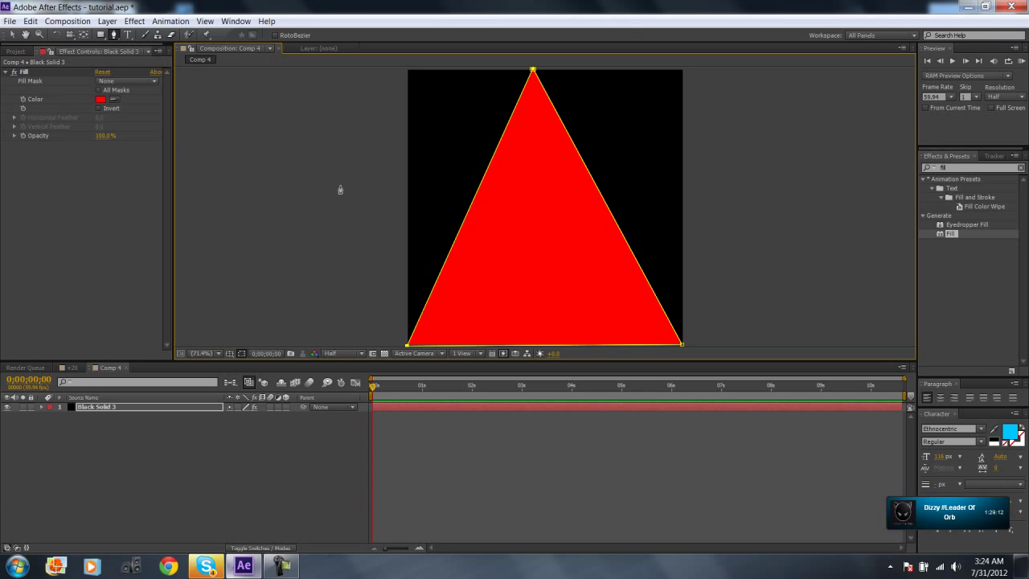
{"action": "left_click", "coordinate": [12, 36]}
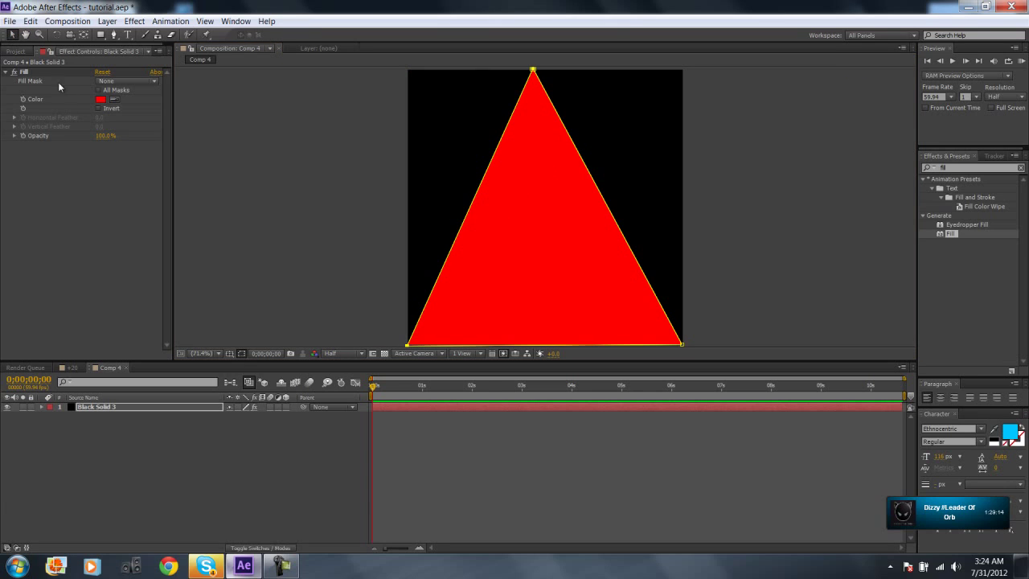
Step: Expand Black Solid 3's masks and duplicate the triangle mask as Mask 2
{"action": "left_click", "coordinate": [392, 386]}
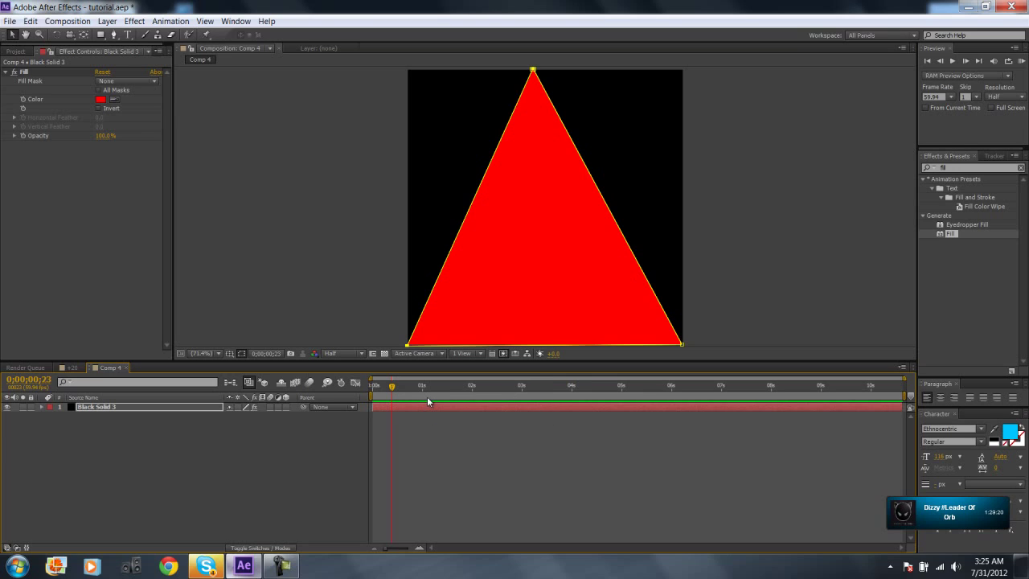
{"action": "left_click", "coordinate": [42, 406]}
{"action": "left_click", "coordinate": [419, 389]}
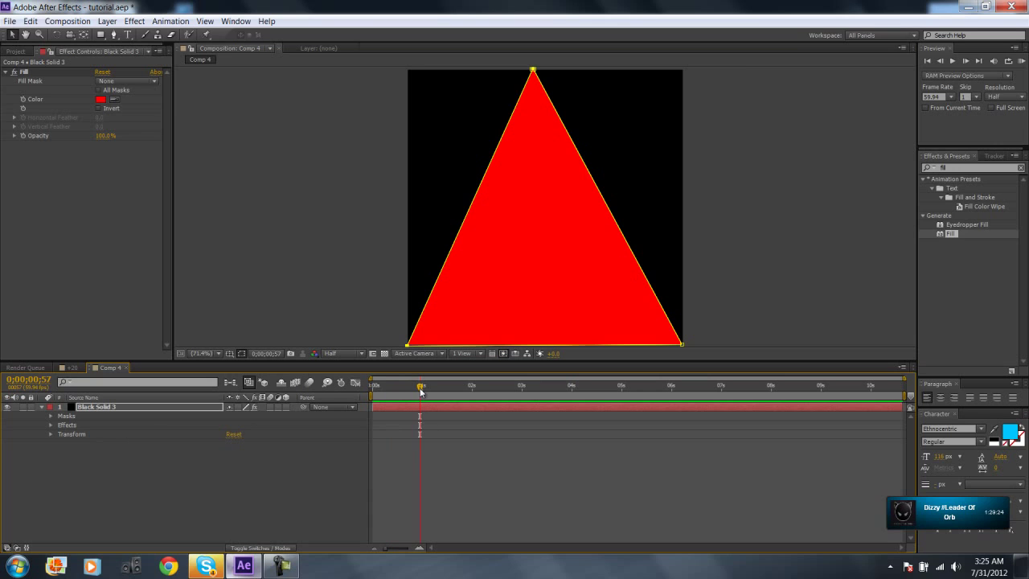
{"action": "left_click", "coordinate": [50, 416]}
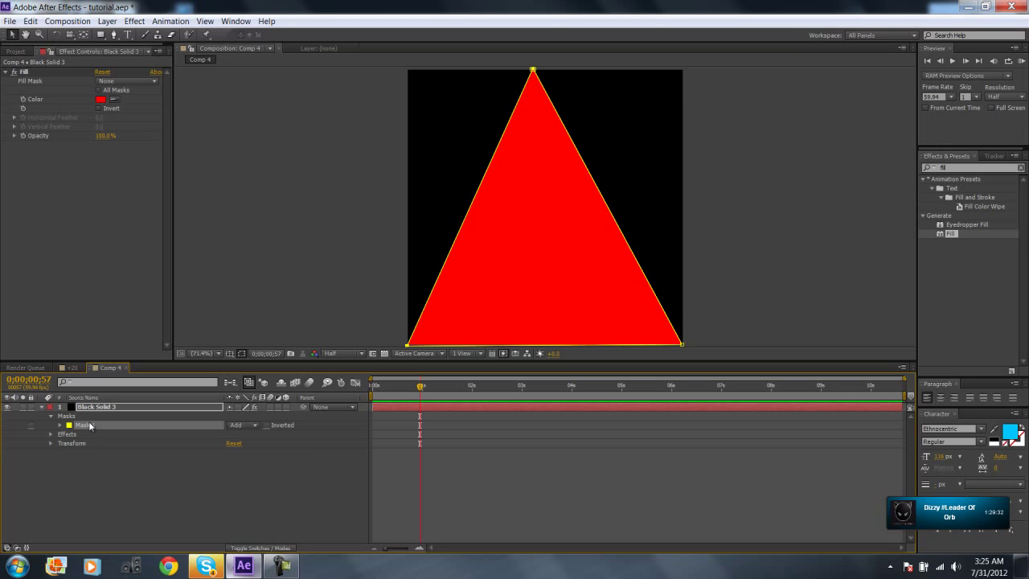
{"action": "key", "text": "ctrl+d"}
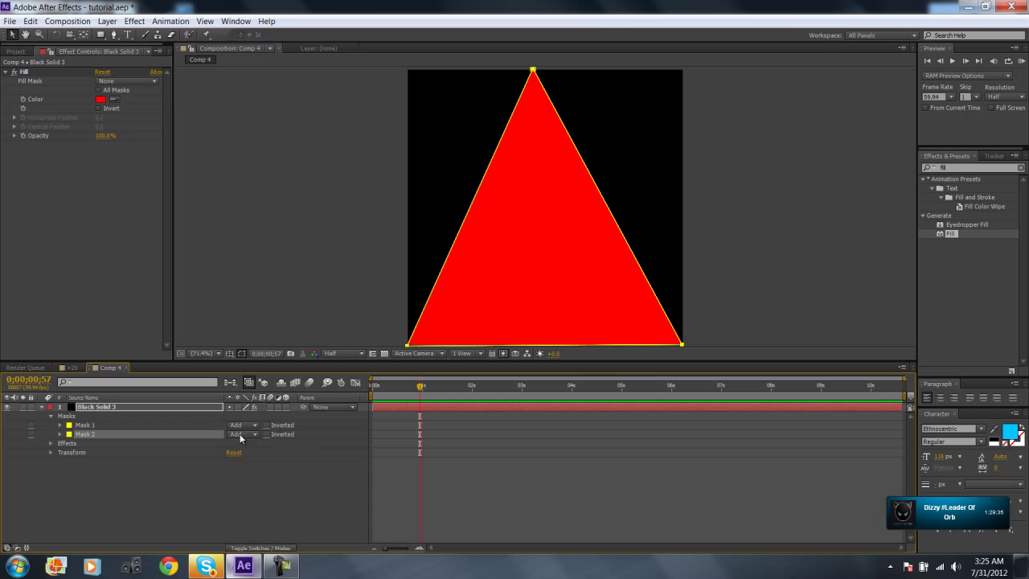
{"action": "left_click", "coordinate": [85, 428]}
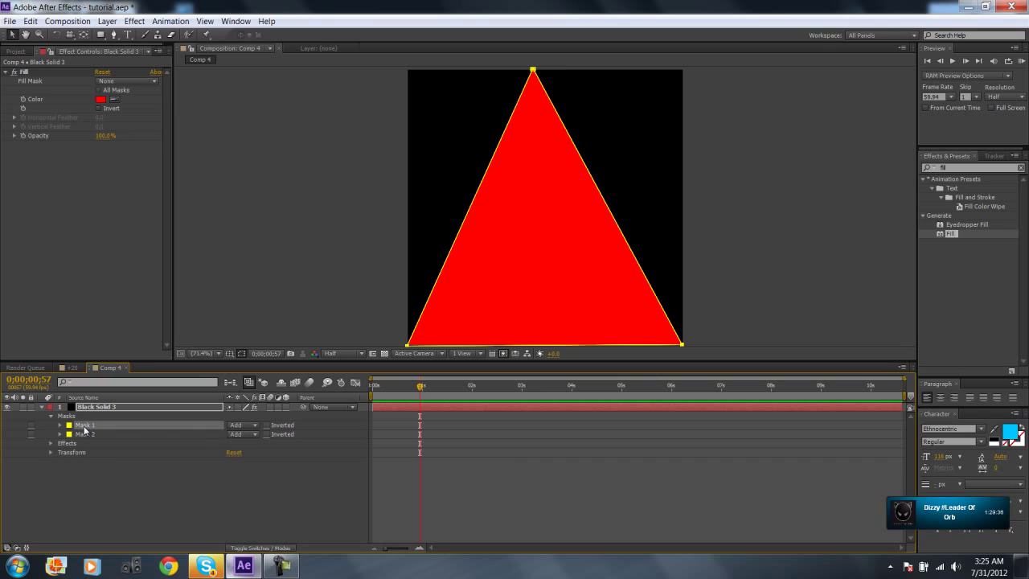
Step: Set Mask 2's mode to Subtract
{"action": "left_click", "coordinate": [243, 433]}
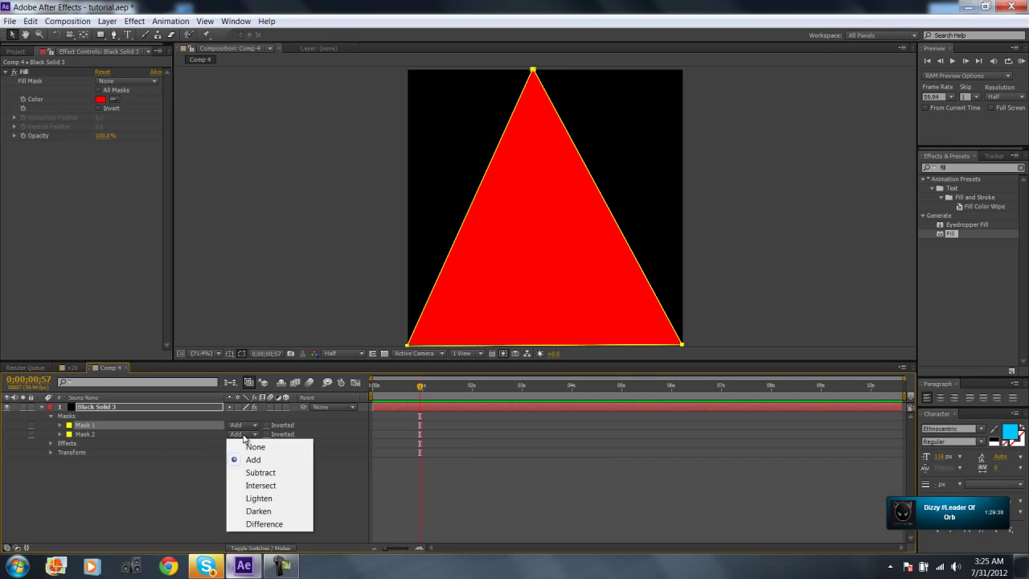
{"action": "left_click", "coordinate": [259, 472]}
{"action": "left_click", "coordinate": [242, 434]}
{"action": "left_click", "coordinate": [254, 447]}
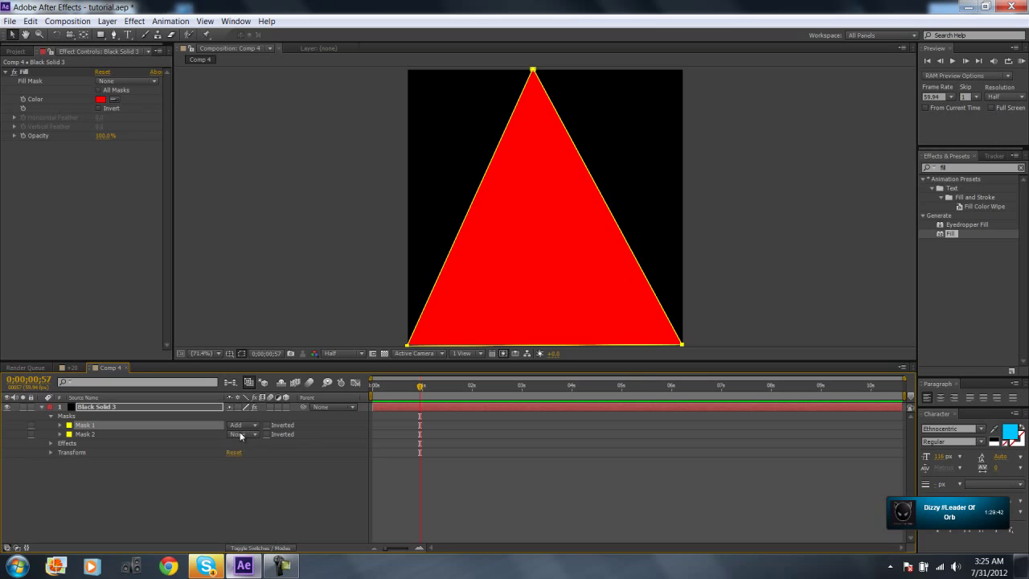
{"action": "left_click", "coordinate": [241, 434]}
{"action": "left_click", "coordinate": [249, 459]}
{"action": "left_click", "coordinate": [244, 435]}
{"action": "left_click", "coordinate": [241, 473]}
Step: Set the preview resolution to Full and pull Mask 2's expansion to -30 pixels
{"action": "left_click", "coordinate": [61, 434]}
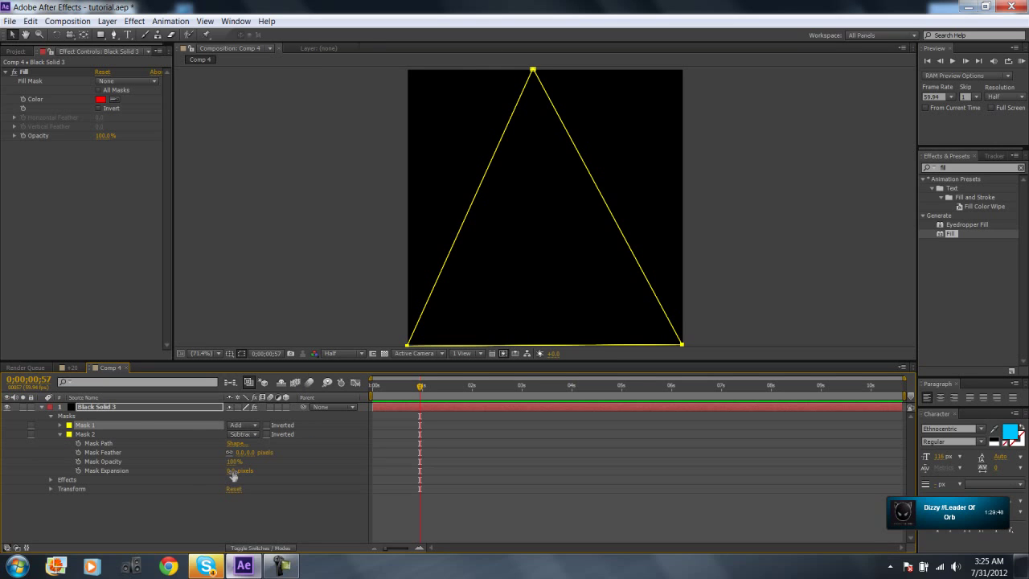
{"action": "left_click_drag", "start_coordinate": [233, 474], "coordinate": [219, 469]}
{"action": "left_click", "coordinate": [341, 353]}
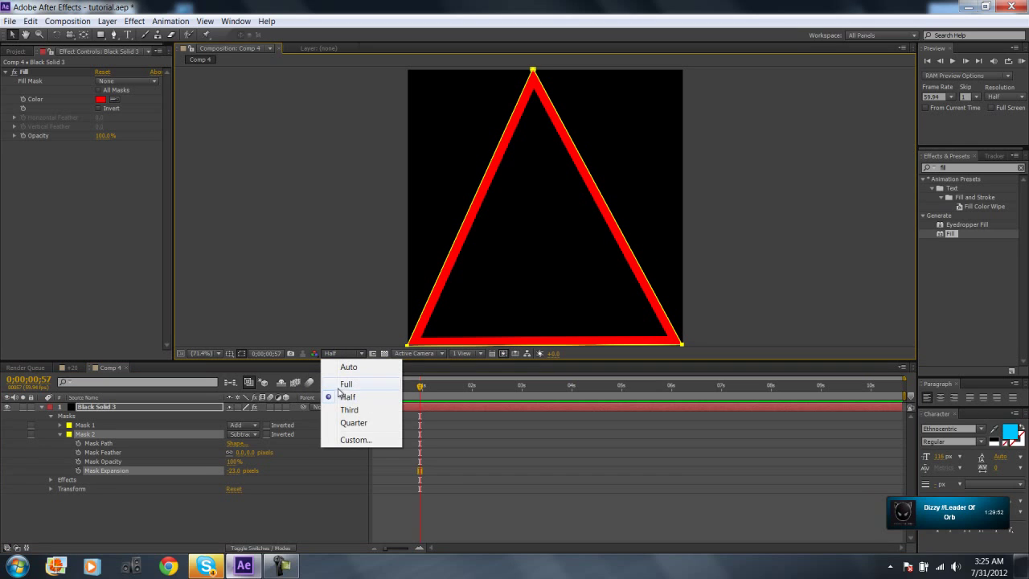
{"action": "left_click", "coordinate": [347, 380]}
{"action": "mouse_move", "coordinate": [233, 471]}
{"action": "left_mouse_down"}
{"action": "mouse_move", "coordinate": [244, 474]}
{"action": "mouse_move", "coordinate": [233, 479]}
{"action": "left_mouse_up"}
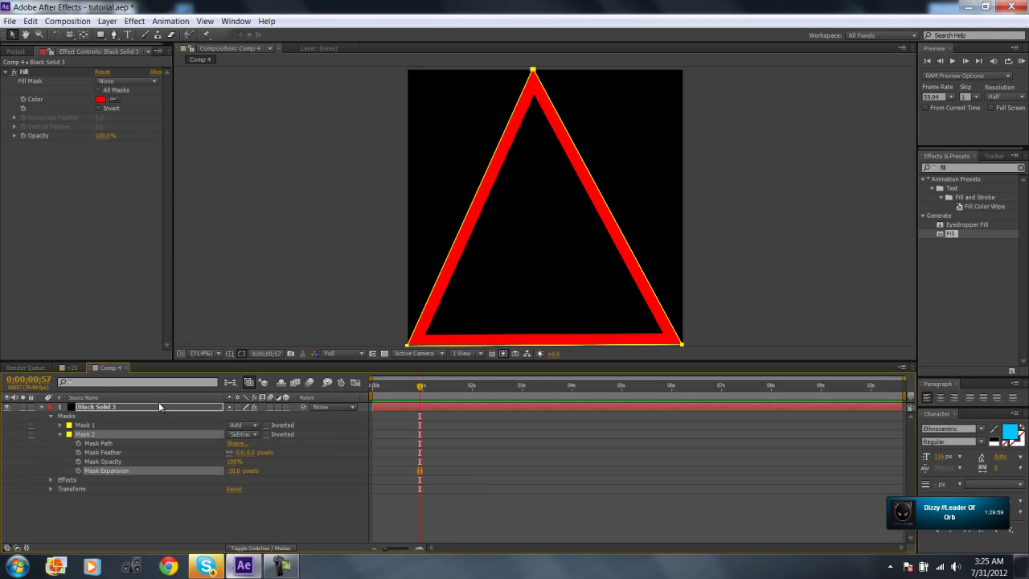
Step: Change the Fill colour to pink (FF45C8) and search the effects for 'glow'
{"action": "left_click", "coordinate": [42, 408]}
{"action": "left_click", "coordinate": [101, 100]}
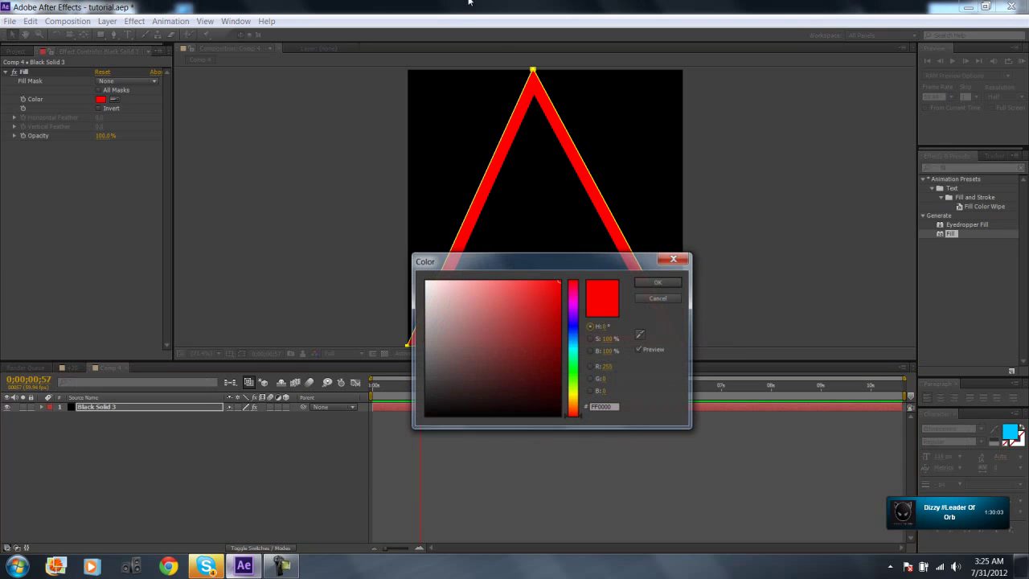
{"action": "mouse_move", "coordinate": [577, 345]}
{"action": "left_mouse_down"}
{"action": "mouse_move", "coordinate": [585, 418]}
{"action": "mouse_move", "coordinate": [591, 308]}
{"action": "mouse_move", "coordinate": [503, 202]}
{"action": "mouse_move", "coordinate": [525, 204]}
{"action": "left_mouse_up"}
{"action": "left_click", "coordinate": [661, 283]}
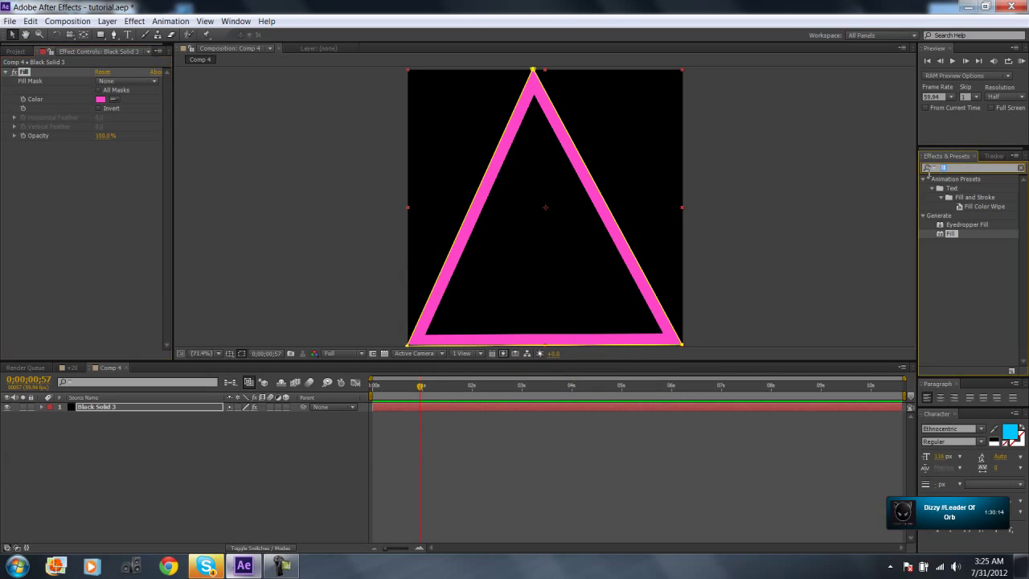
{"action": "type", "text": "glow"}
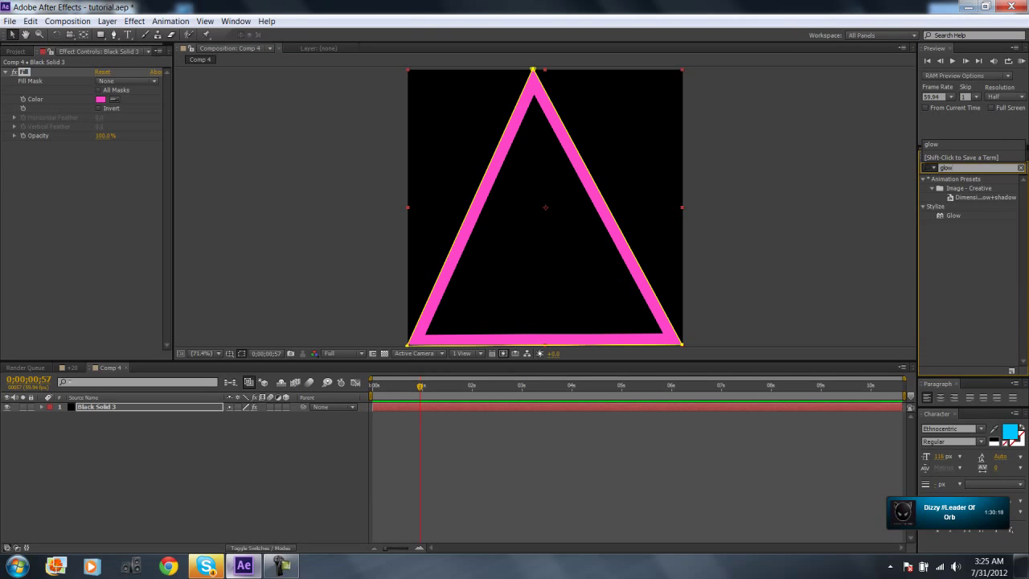
Step: Apply Glow to Black Solid 3 with a Glow Radius of 44, then collapse the Fill and Glow effects
{"action": "left_click", "coordinate": [950, 217]}
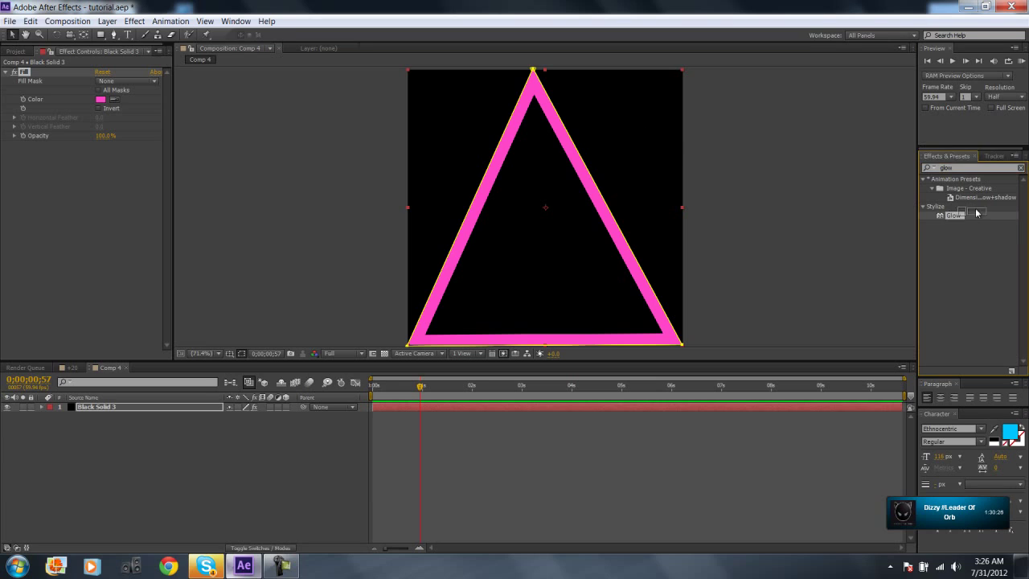
{"action": "left_click_drag", "start_coordinate": [985, 194], "coordinate": [107, 406]}
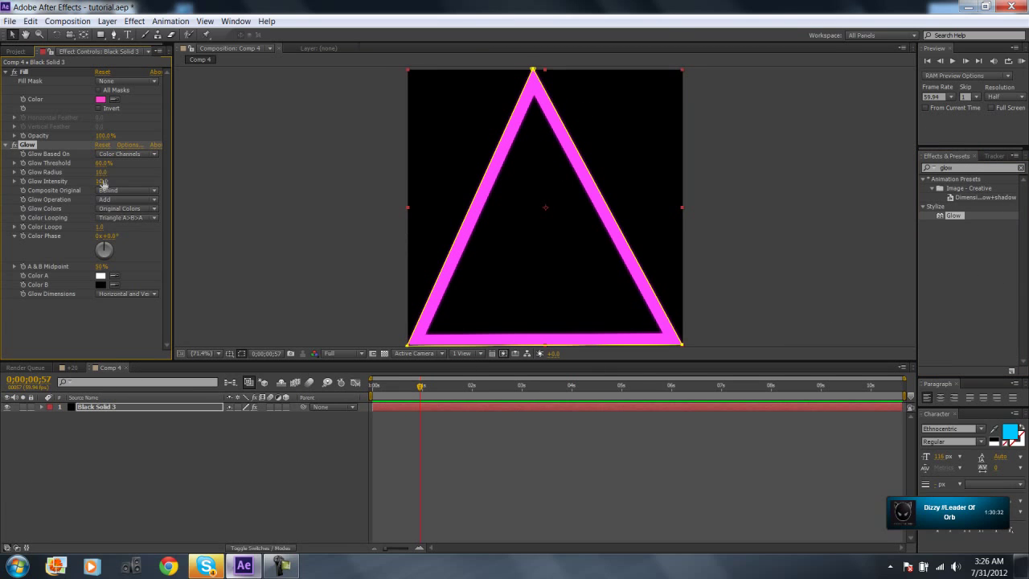
{"action": "left_click_drag", "start_coordinate": [100, 172], "coordinate": [127, 173]}
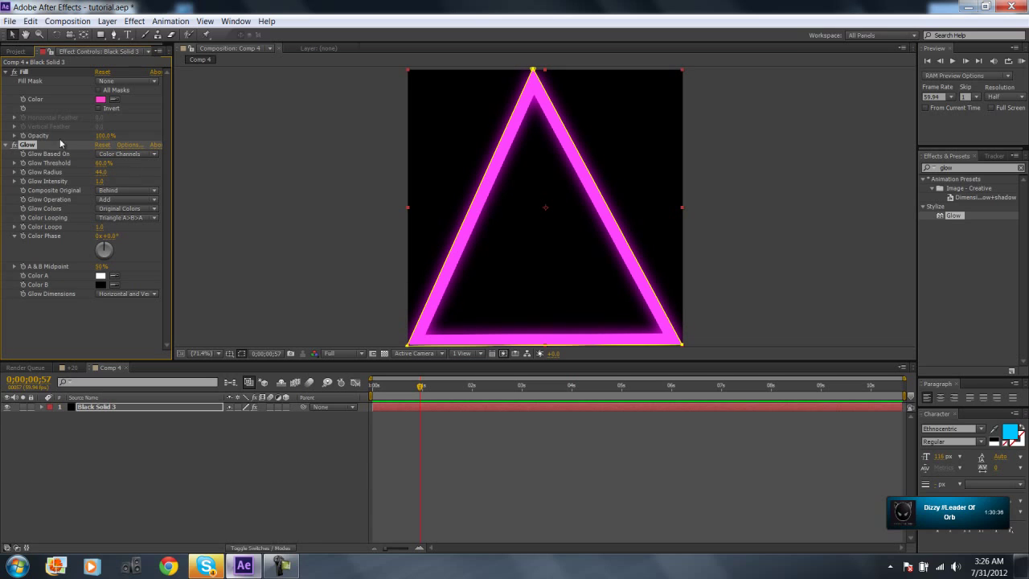
{"action": "left_click", "coordinate": [5, 71]}
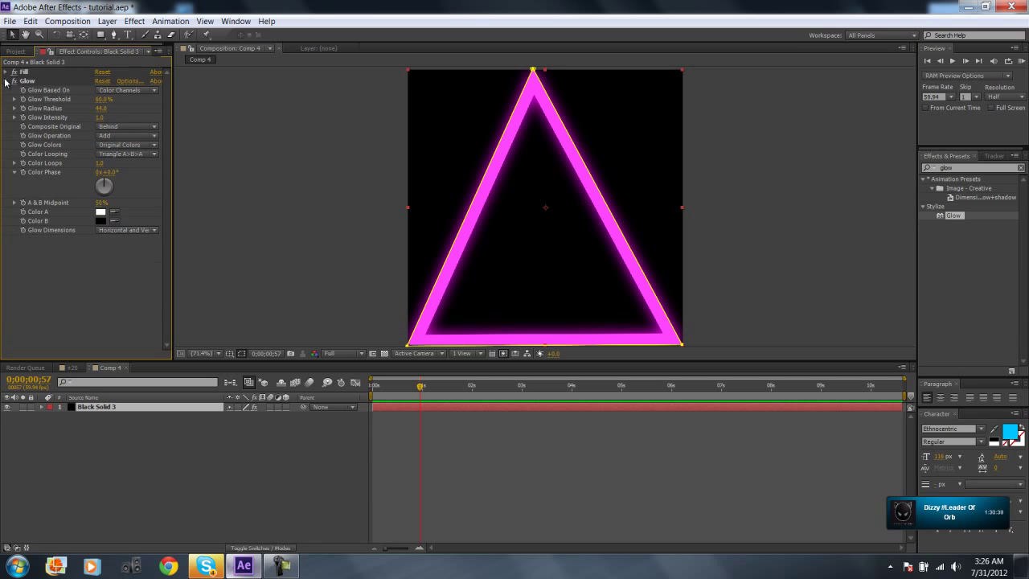
{"action": "left_click", "coordinate": [5, 80]}
{"action": "double_click", "coordinate": [949, 167]}
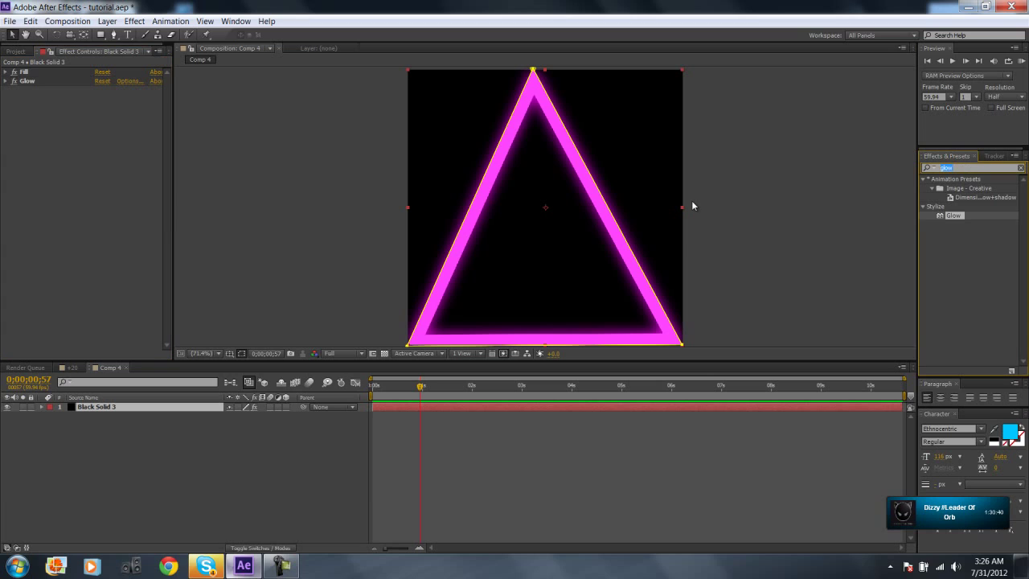
Step: Apply Turbulent Displace to the triangle layer with Amount 25, then return the playhead to 0
{"action": "type", "text": "tu"}
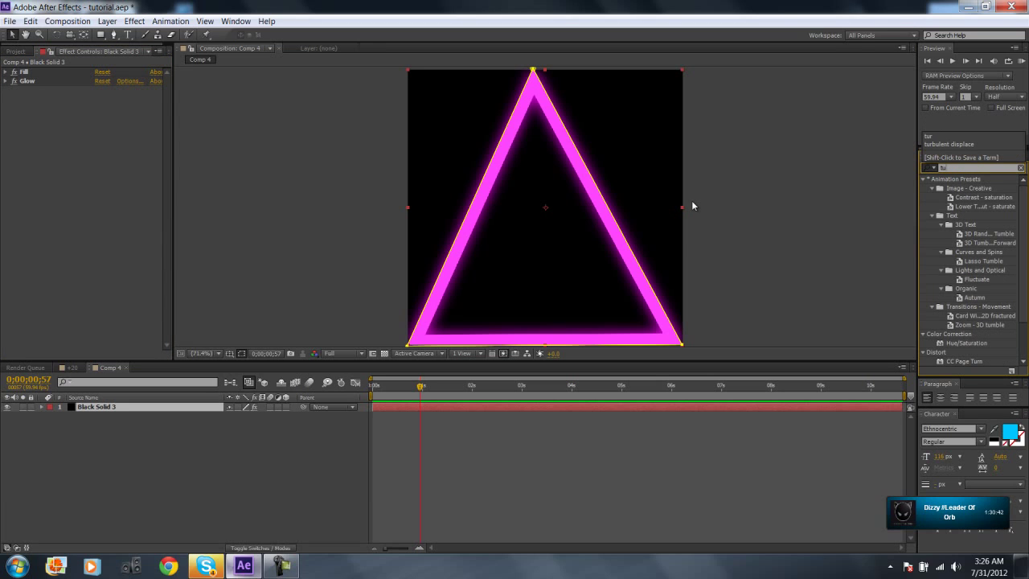
{"action": "type", "text": "r"}
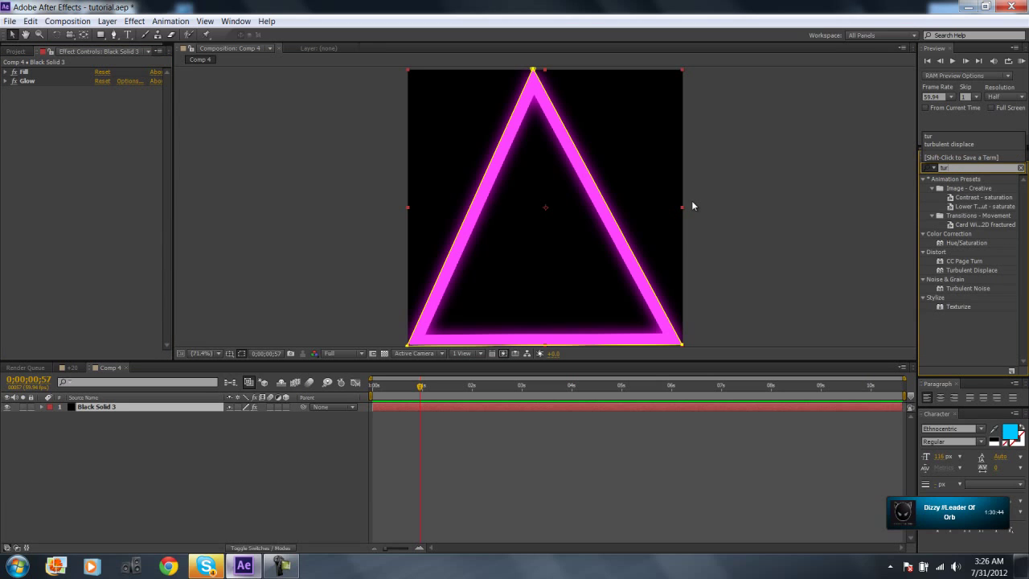
{"action": "left_click_drag", "start_coordinate": [968, 270], "coordinate": [492, 409]}
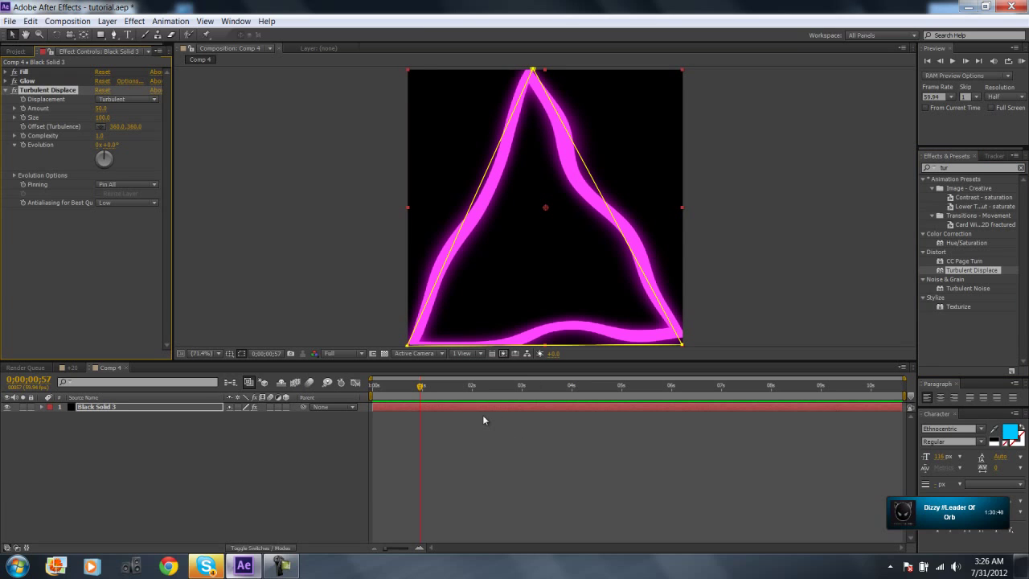
{"action": "left_click", "coordinate": [100, 109]}
{"action": "left_click_drag", "start_coordinate": [99, 108], "coordinate": [81, 108]}
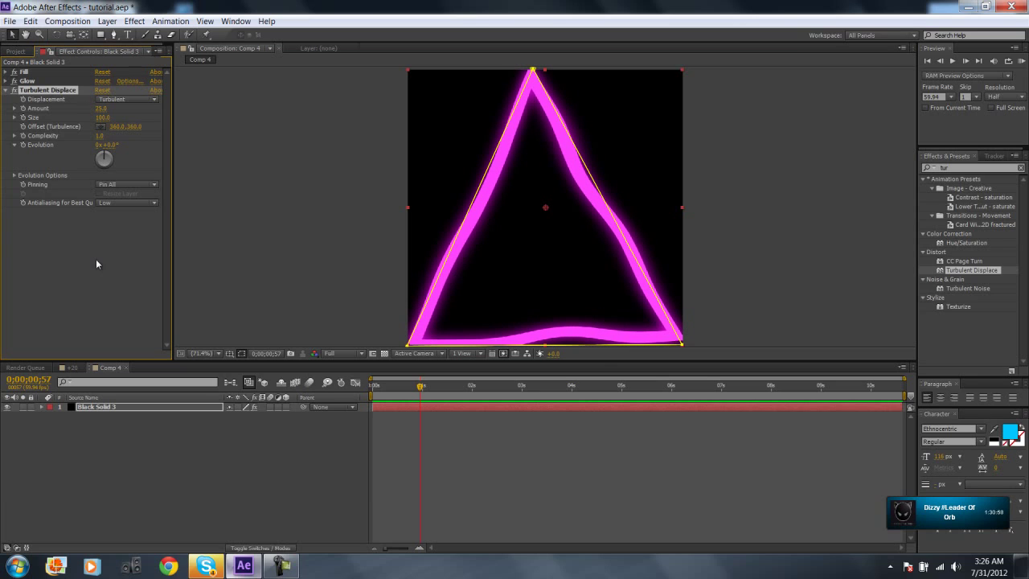
{"action": "left_click_drag", "start_coordinate": [424, 388], "coordinate": [365, 391]}
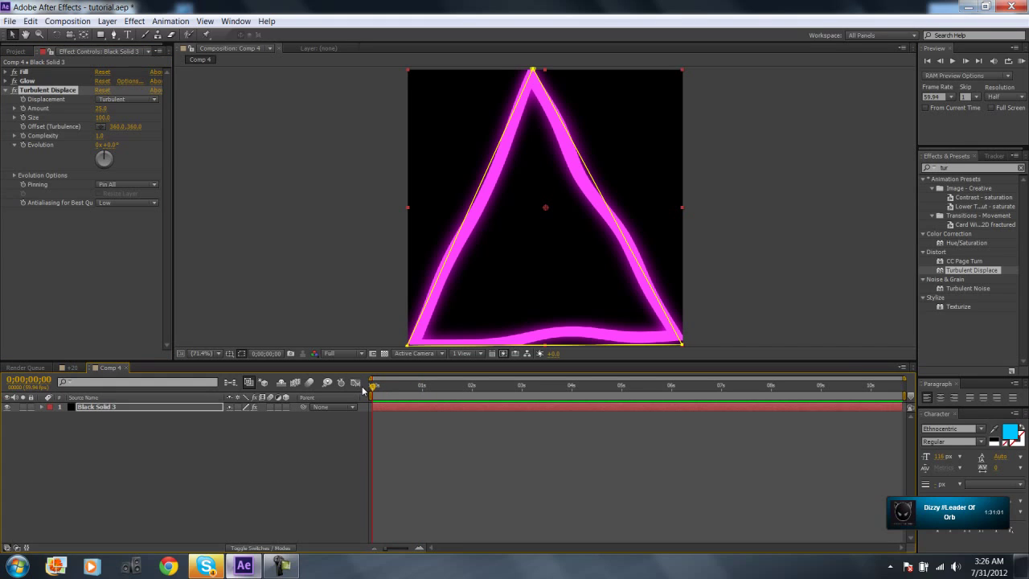
Step: Keyframe Turbulent Displace Evolution at 0 at the start and 2x+259° around six seconds
{"action": "left_click", "coordinate": [23, 145]}
{"action": "key", "text": "u"}
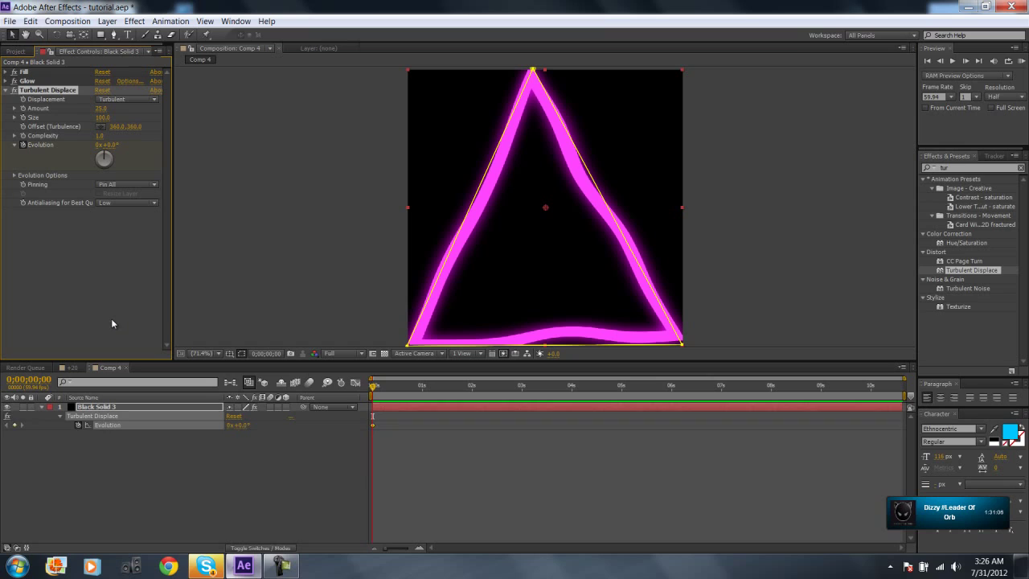
{"action": "left_click_drag", "start_coordinate": [534, 387], "coordinate": [671, 390]}
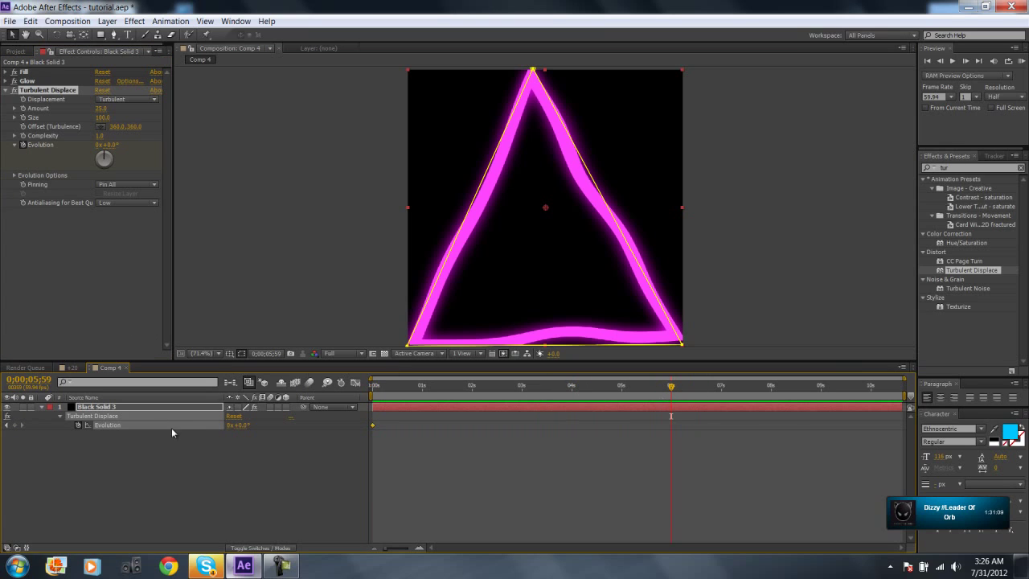
{"action": "left_click_drag", "start_coordinate": [241, 430], "coordinate": [553, 410]}
{"action": "left_click", "coordinate": [230, 426]}
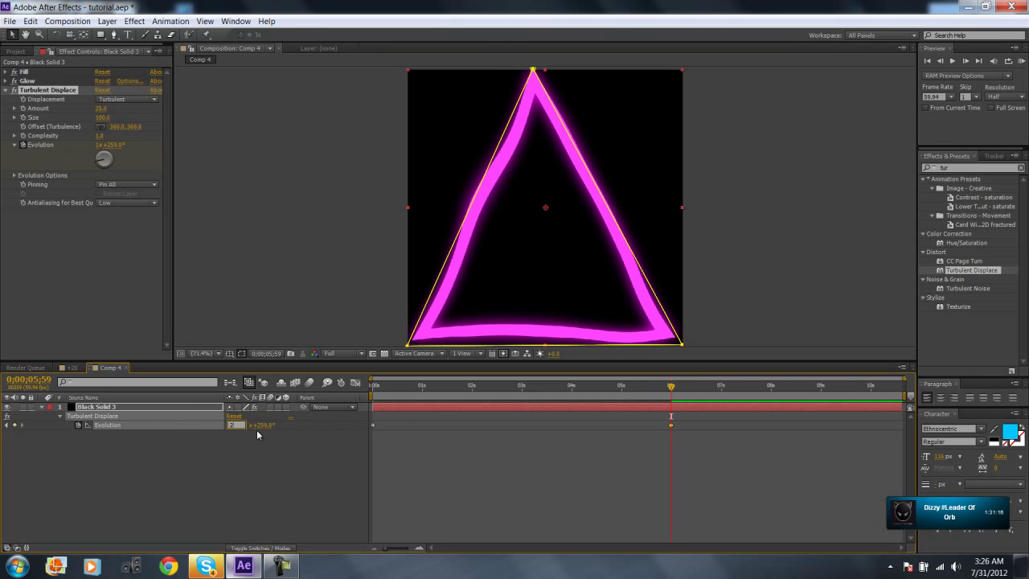
{"action": "key", "text": "Return"}
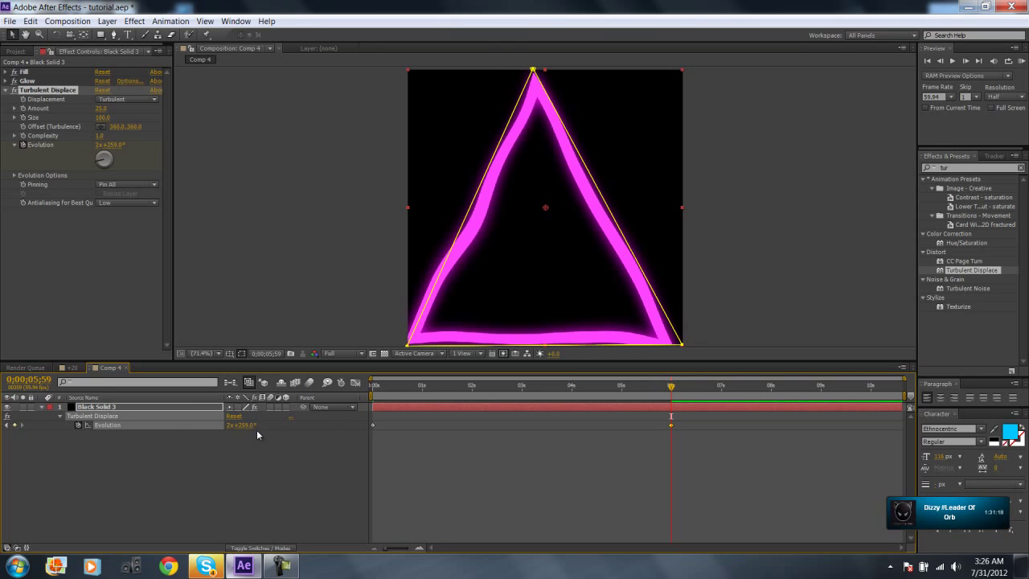
Step: Step back and scrub to preview the wobble, then deselect and collapse the triangle layer
{"action": "key", "text": "Page_Up"}
{"action": "key", "text": "Page_Up"}
{"action": "key", "text": "Page_Up"}
{"action": "key", "text": "Page_Up"}
{"action": "key", "text": "Page_Up"}
{"action": "key", "text": "Page_Up"}
{"action": "key", "text": "Page_Up"}
{"action": "key", "text": "Page_Up"}
{"action": "key", "text": "Page_Up"}
{"action": "key", "text": "Page_Up"}
{"action": "key", "text": "Page_Up"}
{"action": "key", "text": "Page_Up"}
{"action": "key", "text": "Page_Up"}
{"action": "key", "text": "Page_Up"}
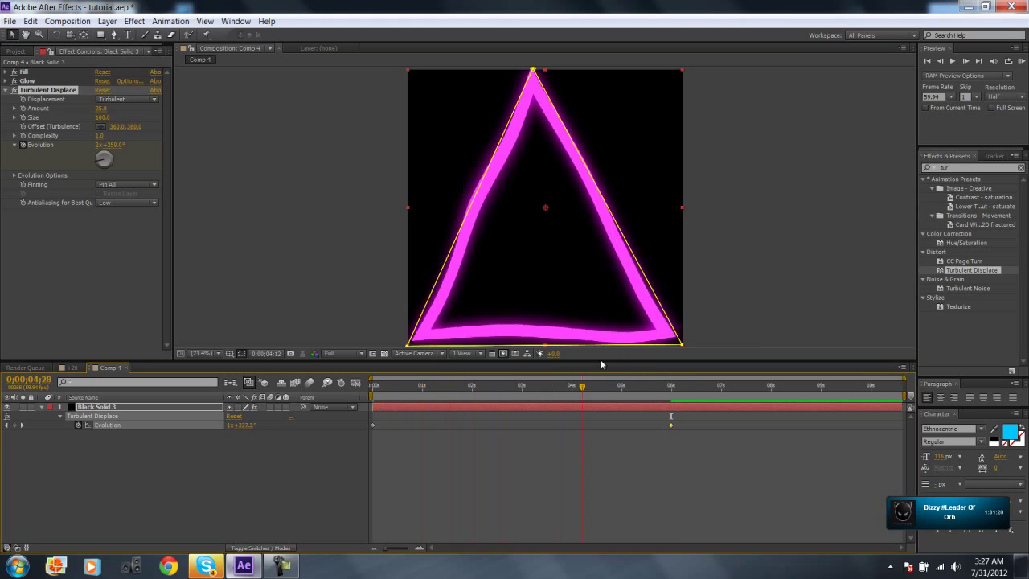
{"action": "key", "text": "Page_Up"}
{"action": "key", "text": "Page_Up"}
{"action": "key", "text": "Page_Up"}
{"action": "key", "text": "Page_Up"}
{"action": "key", "text": "Page_Up"}
{"action": "key", "text": "Page_Up"}
{"action": "key", "text": "Page_Up"}
{"action": "key", "text": "Page_Up"}
{"action": "key", "text": "Page_Up"}
{"action": "key", "text": "Page_Up"}
{"action": "key", "text": "Page_Up"}
{"action": "key", "text": "Page_Up"}
{"action": "key", "text": "Page_Up"}
{"action": "key", "text": "Page_Up"}
{"action": "key", "text": "Page_Up"}
{"action": "key", "text": "Page_Up"}
{"action": "key", "text": "Page_Up"}
{"action": "key", "text": "Page_Up"}
{"action": "key", "text": "Page_Up"}
{"action": "key", "text": "Page_Up"}
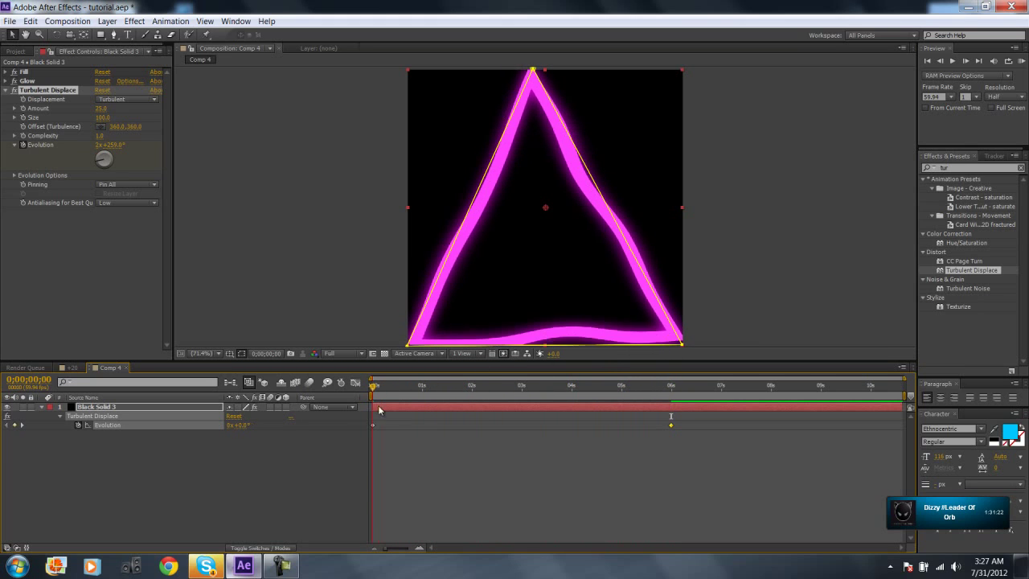
{"action": "left_click_drag", "start_coordinate": [611, 385], "coordinate": [491, 474]}
{"action": "right_click", "coordinate": [448, 475]}
{"action": "left_click", "coordinate": [395, 502]}
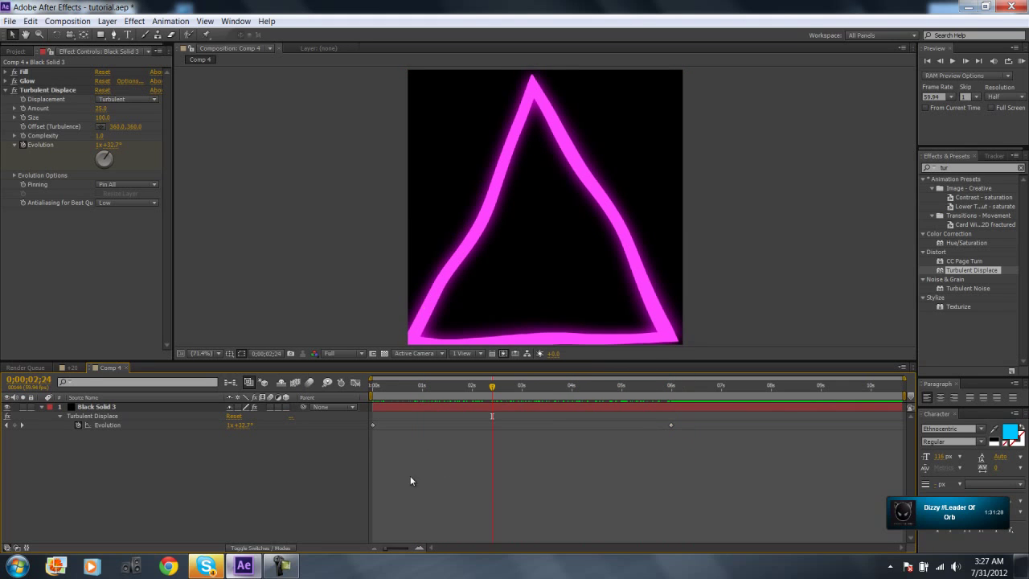
{"action": "left_click", "coordinate": [407, 406]}
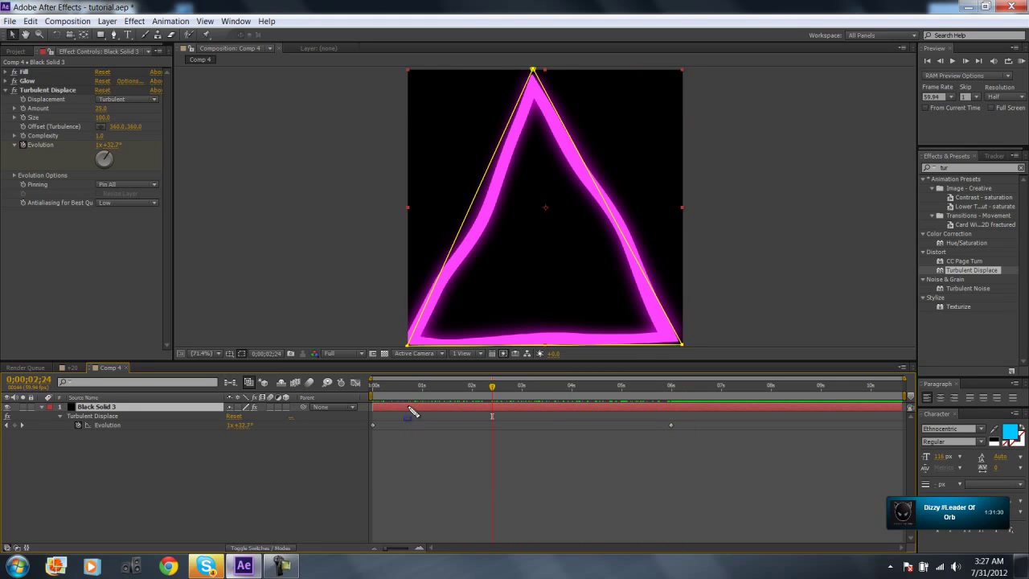
{"action": "left_click_drag", "start_coordinate": [315, 123], "coordinate": [224, 155]}
{"action": "left_click", "coordinate": [339, 208]}
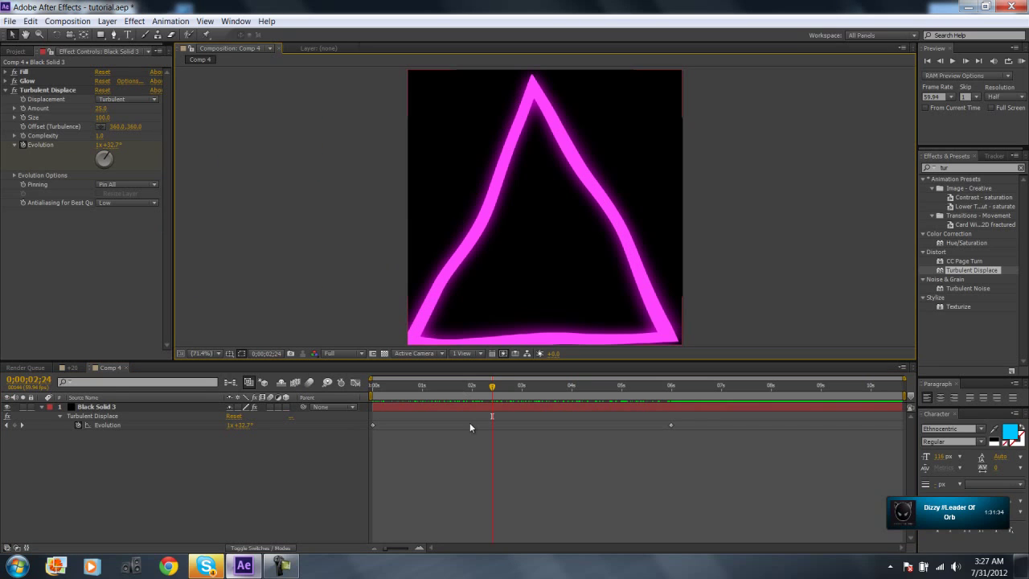
{"action": "left_click", "coordinate": [450, 407]}
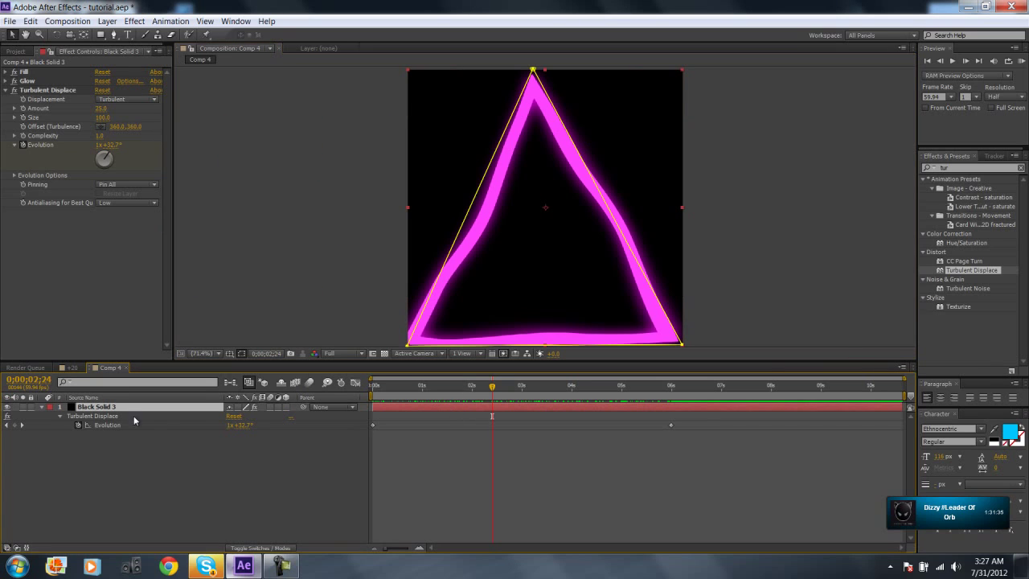
{"action": "left_click", "coordinate": [42, 408]}
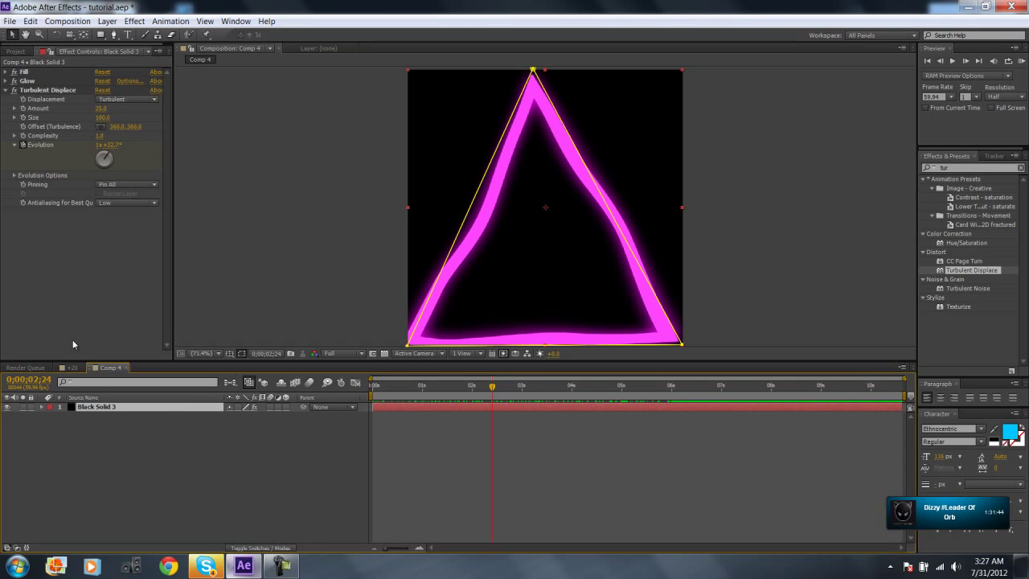
Step: Paste the glowing triangle into the +20 gameplay comp, shift it right, and place it below the Twitch adjustment layer
{"action": "left_click", "coordinate": [69, 368]}
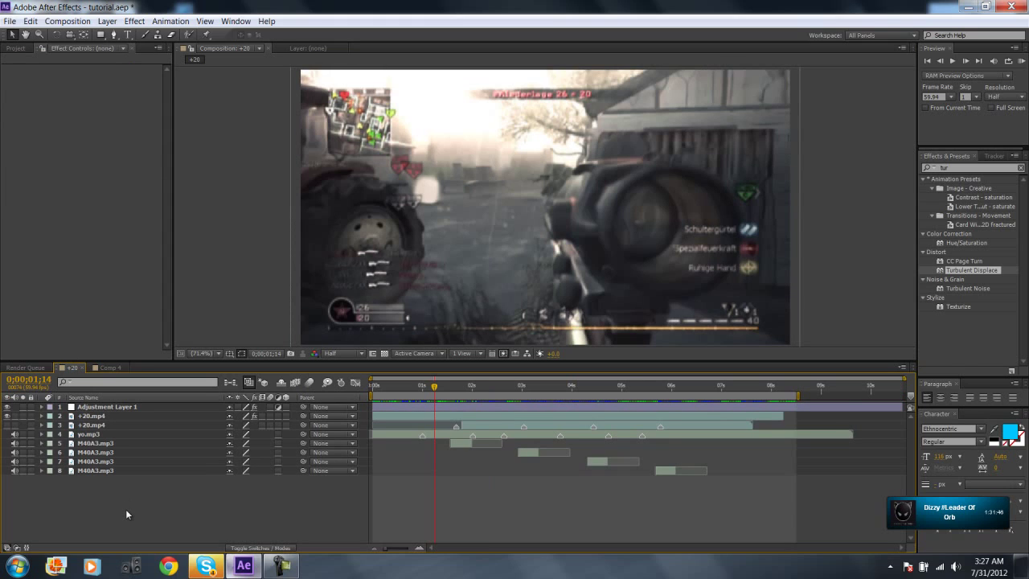
{"action": "key", "text": "ctrl+v"}
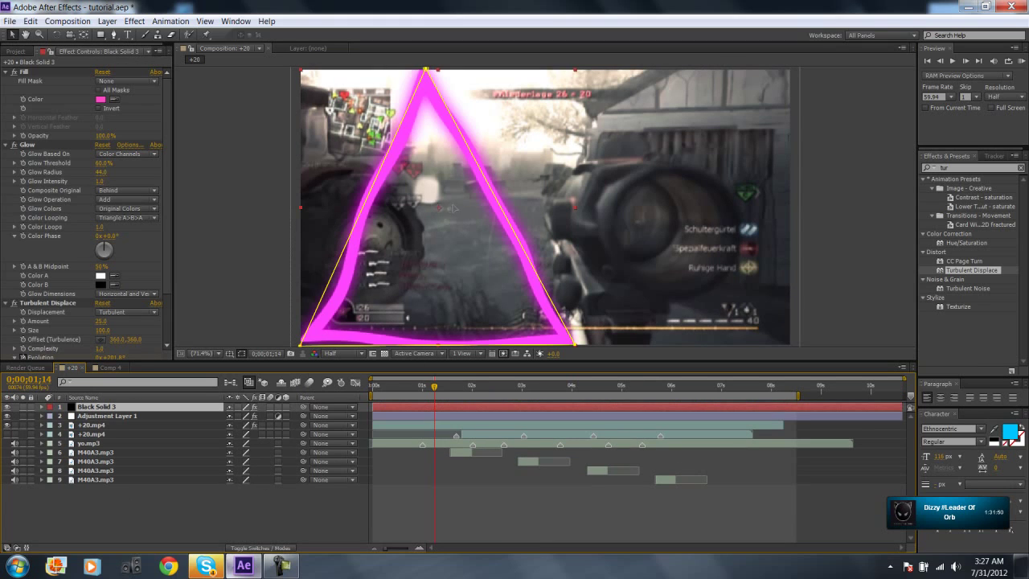
{"action": "left_click_drag", "start_coordinate": [438, 205], "coordinate": [551, 204]}
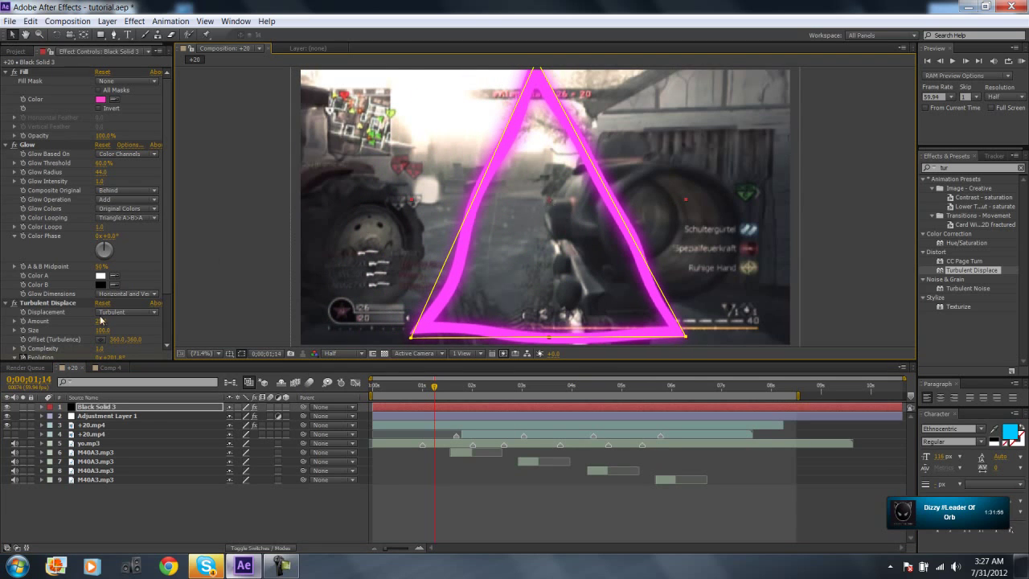
{"action": "mouse_move", "coordinate": [88, 407]}
{"action": "left_mouse_down"}
{"action": "mouse_move", "coordinate": [83, 433]}
{"action": "mouse_move", "coordinate": [96, 420]}
{"action": "left_mouse_up"}
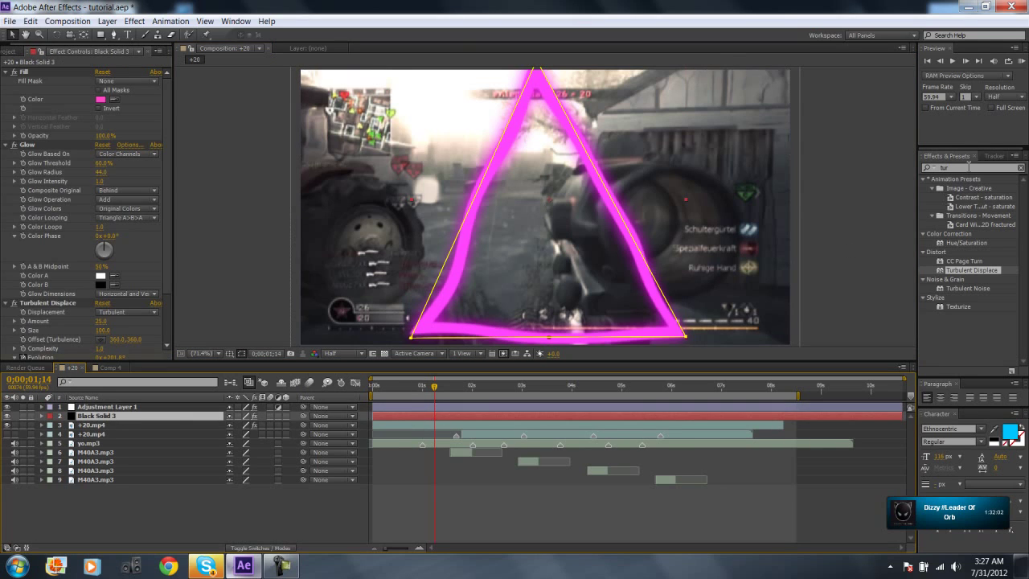
{"action": "left_click", "coordinate": [944, 167]}
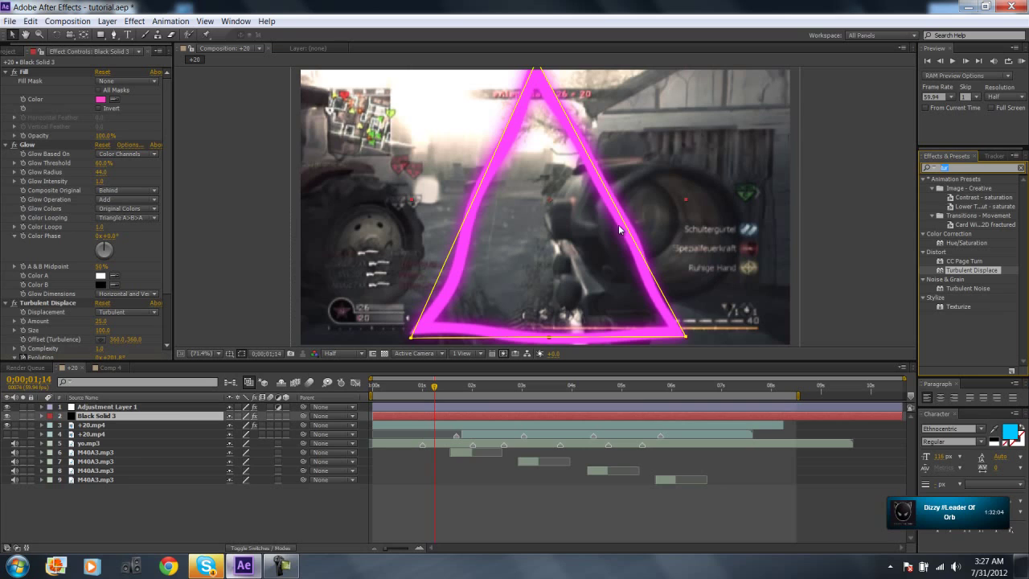
Step: Apply Magic Bullet Looks to Black Solid 3 and choose the Ramos 8 look
{"action": "type", "text": "looks"}
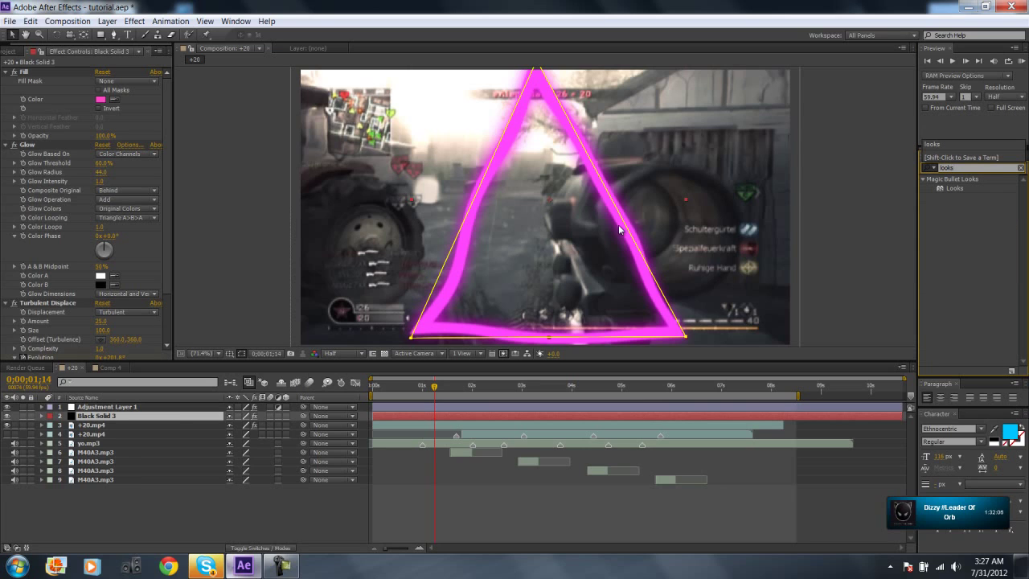
{"action": "left_click_drag", "start_coordinate": [952, 188], "coordinate": [408, 422]}
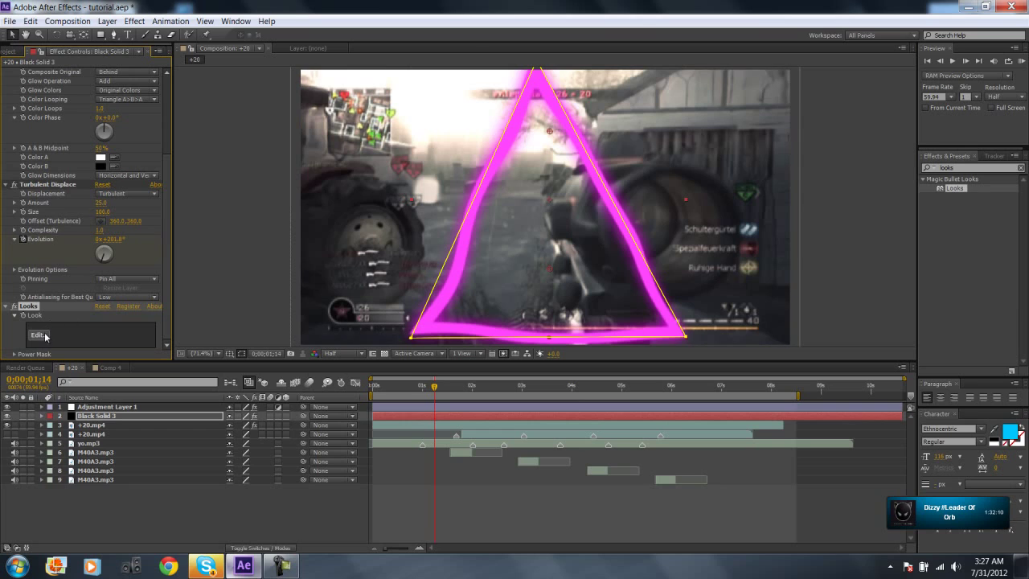
{"action": "left_click", "coordinate": [37, 334]}
{"action": "mouse_move", "coordinate": [7, 185]}
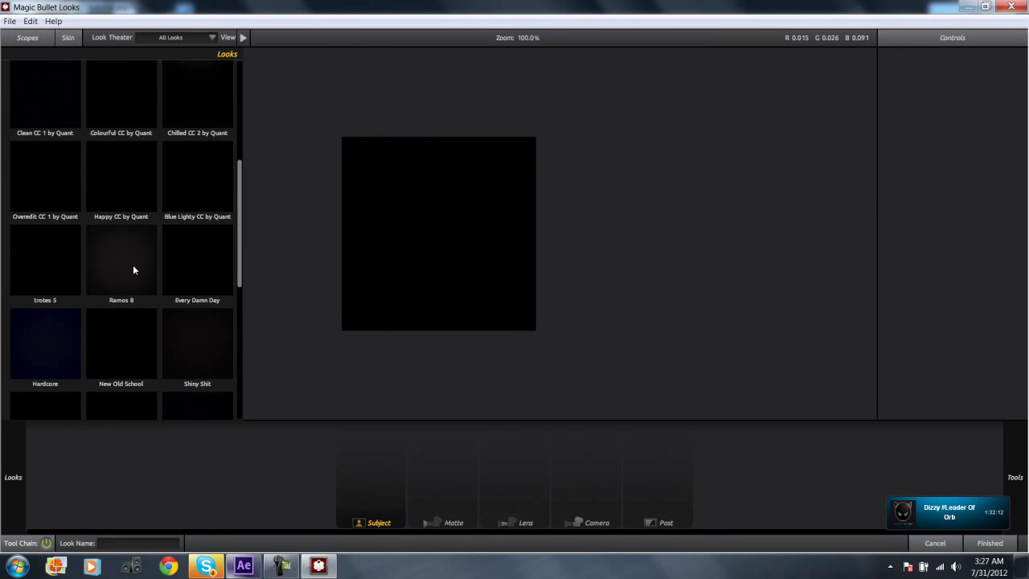
{"action": "left_click", "coordinate": [133, 285]}
{"action": "left_click", "coordinate": [1001, 550]}
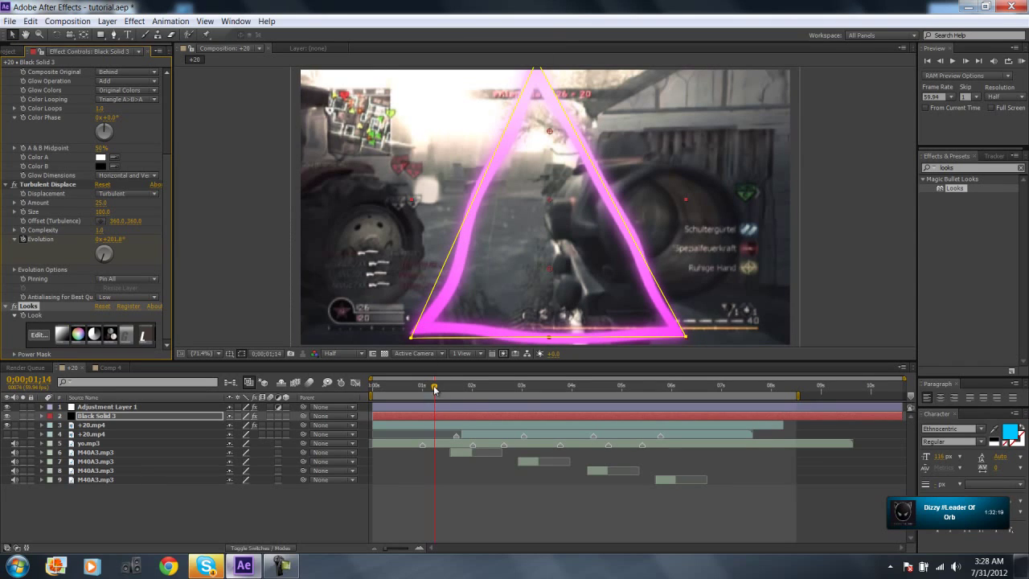
Step: Scrub the timeline to review the triangle and reach 0;00;01;36, where the scoped shot starts
{"action": "left_click_drag", "start_coordinate": [433, 391], "coordinate": [413, 389]}
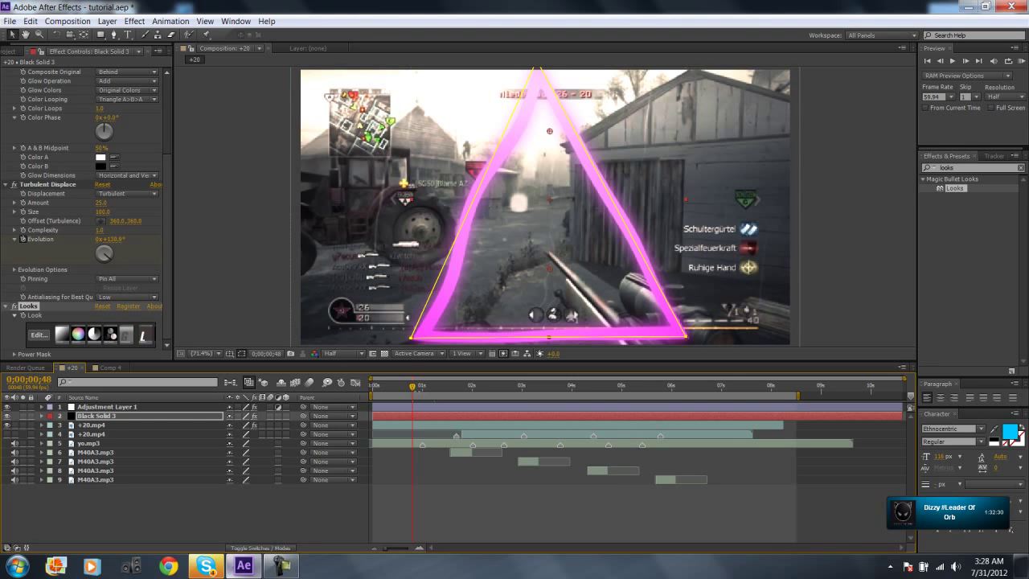
{"action": "left_click_drag", "start_coordinate": [413, 391], "coordinate": [453, 397]}
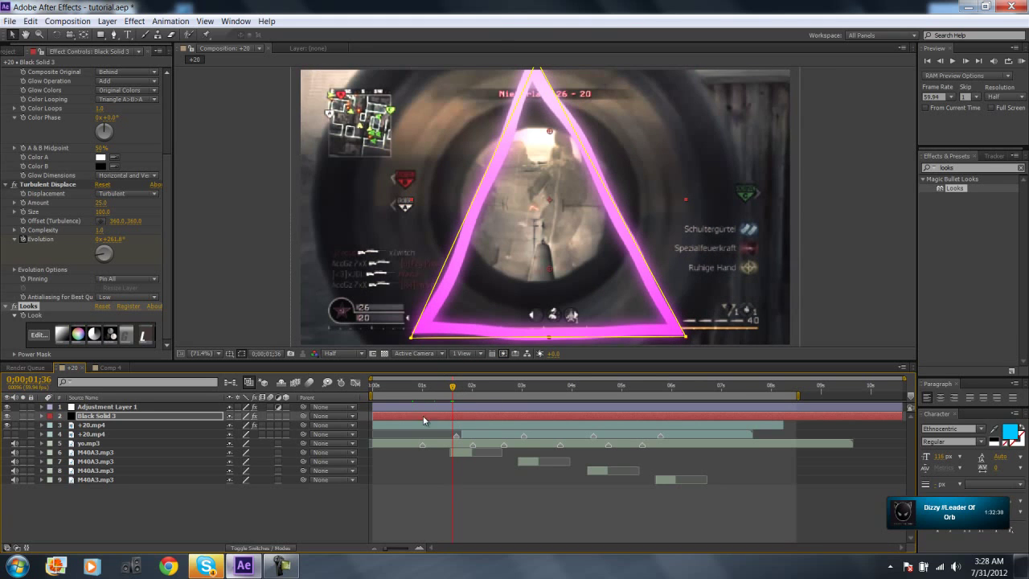
{"action": "left_click_drag", "start_coordinate": [401, 420], "coordinate": [474, 430]}
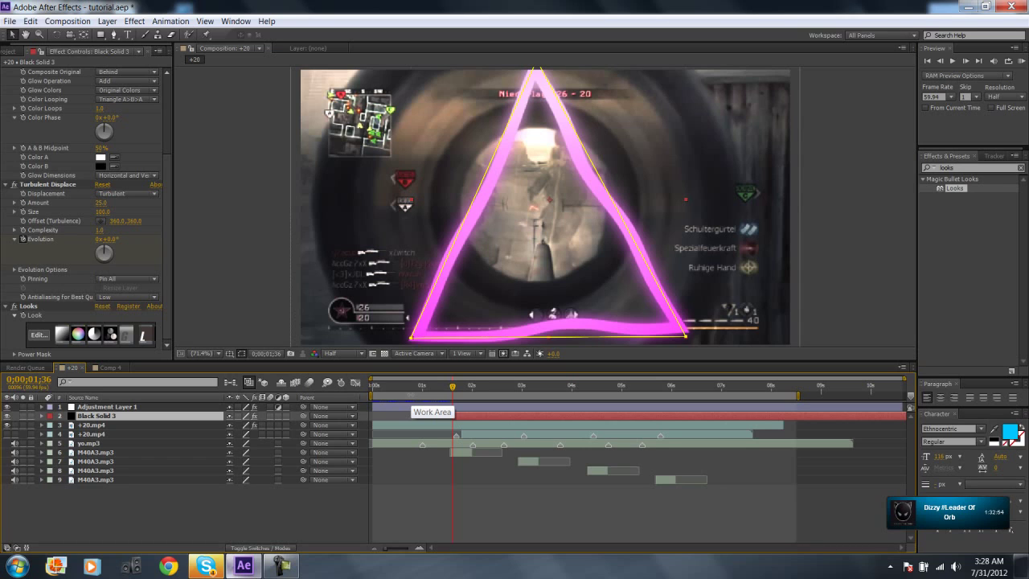
Step: Reveal Rotation, Scale and Evolution keyframes at 0;00;01;36 and set the starting Scale to 0%
{"action": "key", "text": "alt+shift+r"}
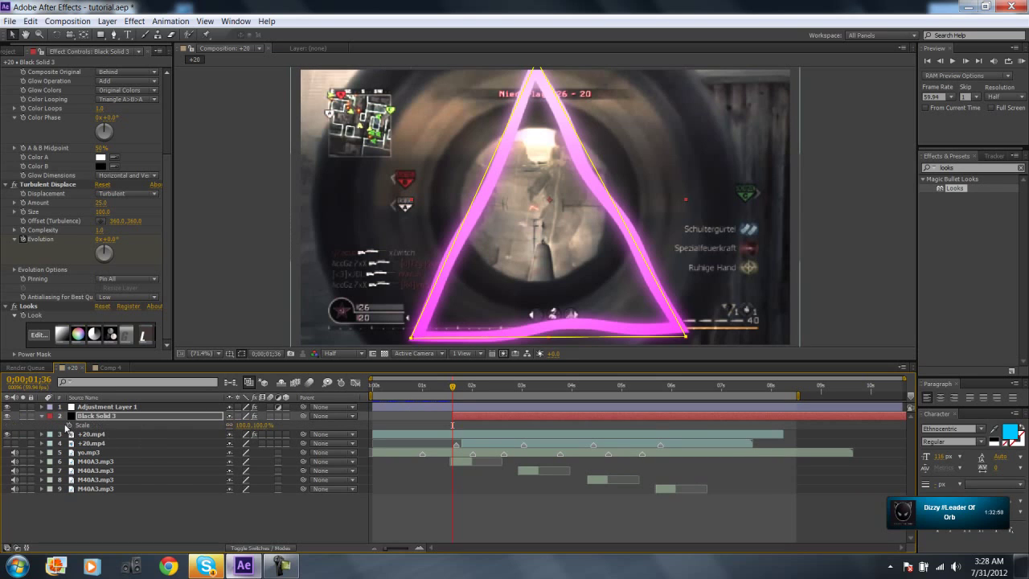
{"action": "key", "text": "alt+shift+s"}
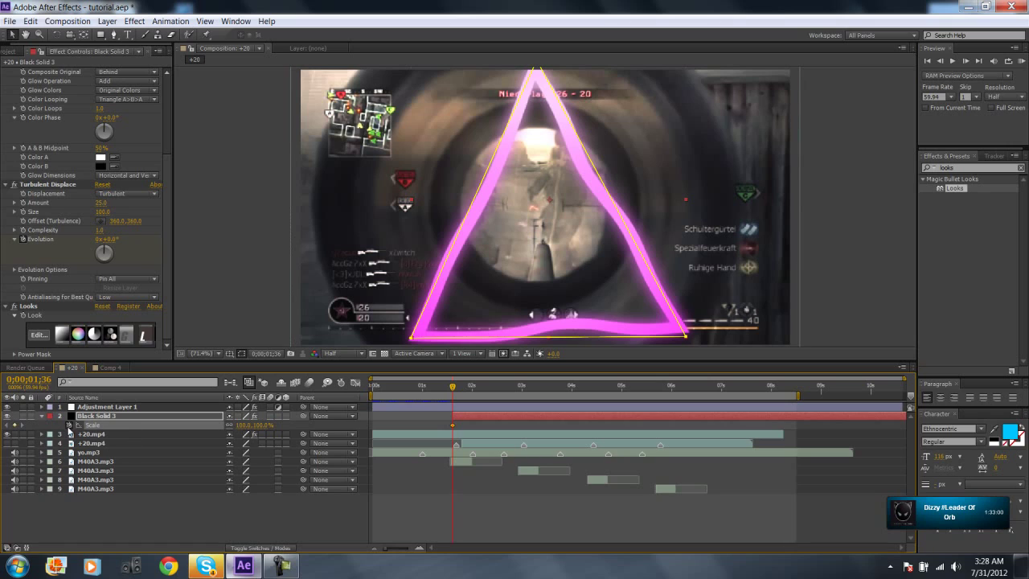
{"action": "key", "text": "u"}
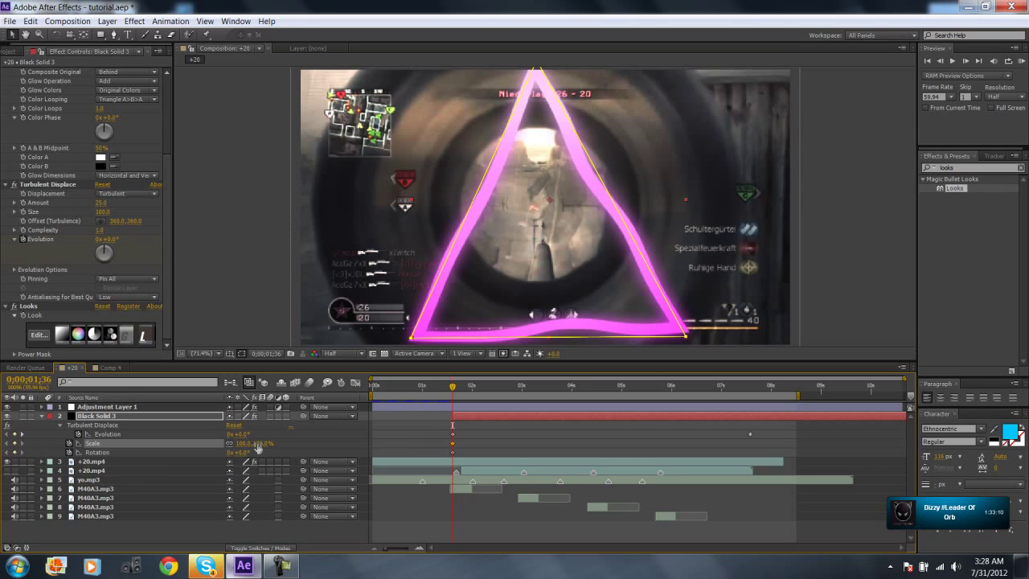
{"action": "left_click", "coordinate": [259, 444]}
{"action": "type", "text": "0"}
{"action": "key", "text": "Return"}
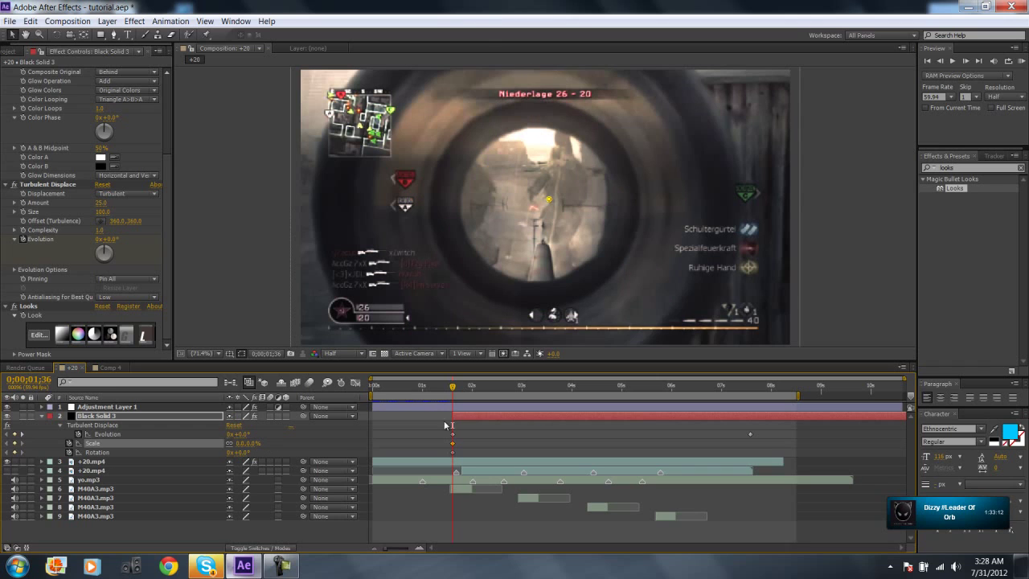
{"action": "left_click_drag", "start_coordinate": [457, 387], "coordinate": [454, 393]}
Step: At 0;00;01;59, scale the triangle up to 663% and rotate it to about −75°
{"action": "key", "text": "shift+Page_Down"}
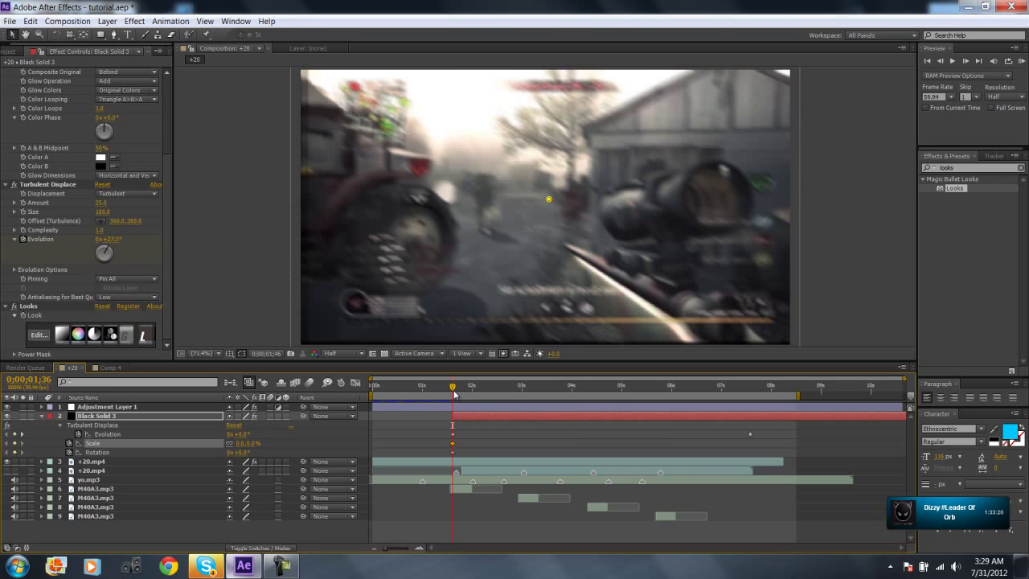
{"action": "key", "text": "shift+Page_Down"}
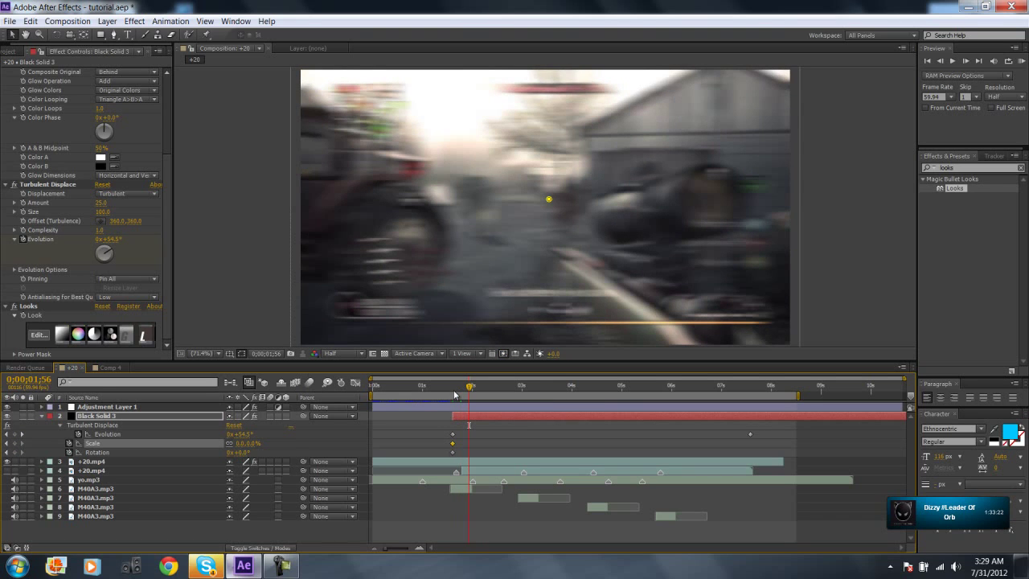
{"action": "key", "text": "Page_Down"}
{"action": "key", "text": "Page_Down"}
{"action": "key", "text": "Page_Down"}
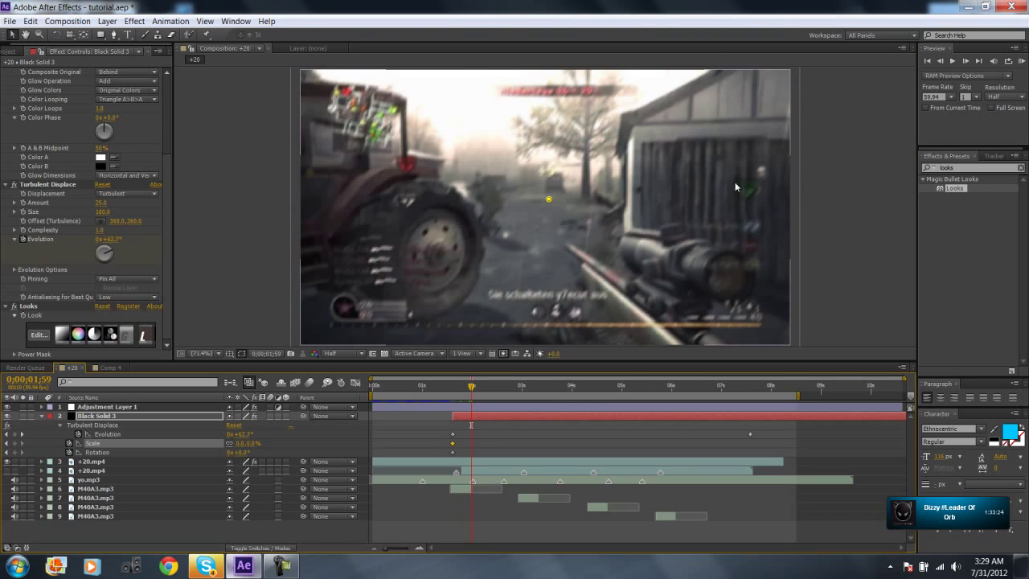
{"action": "left_click_drag", "start_coordinate": [245, 442], "coordinate": [581, 445]}
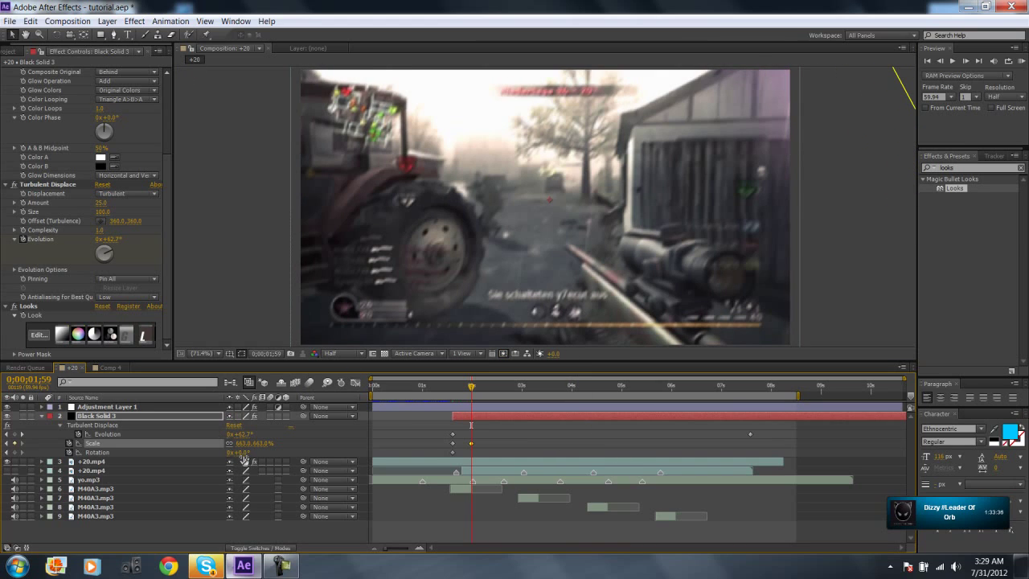
{"action": "left_click_drag", "start_coordinate": [243, 453], "coordinate": [206, 455]}
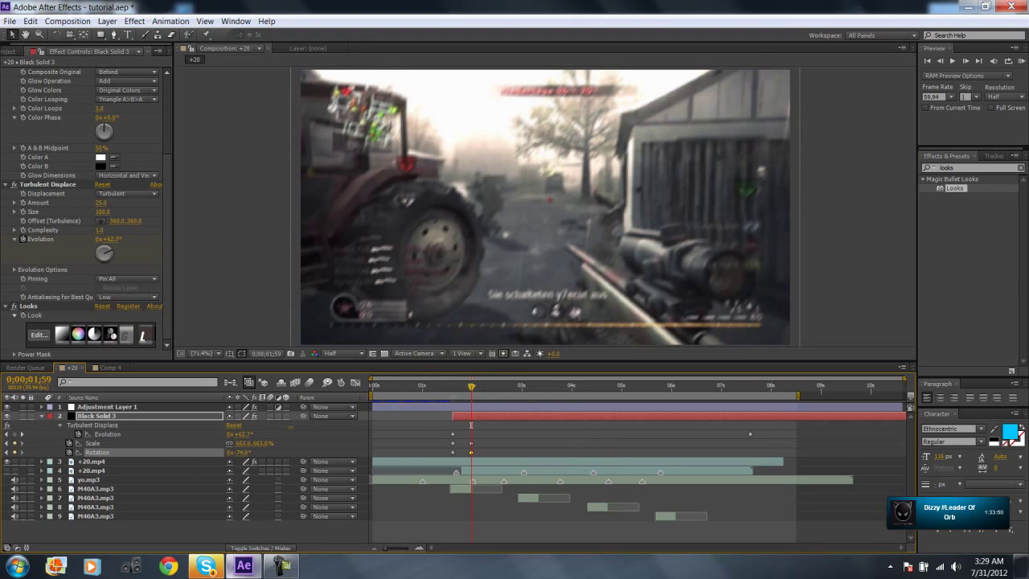
Step: Preview the animation, soften the end rotation, and set preview resolution to Third
{"action": "left_click", "coordinate": [1020, 61]}
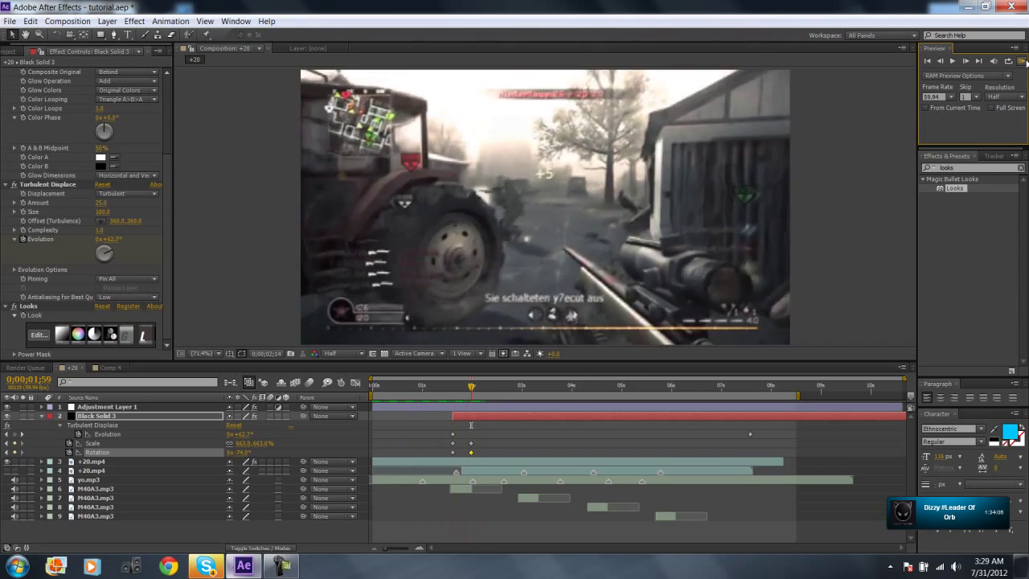
{"action": "key", "text": "space"}
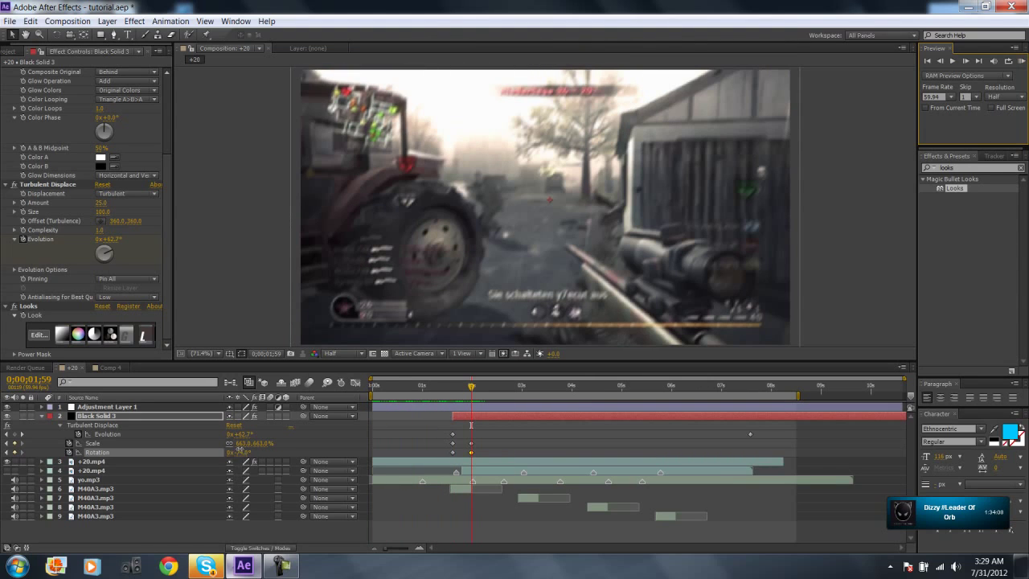
{"action": "left_click_drag", "start_coordinate": [241, 452], "coordinate": [273, 456]}
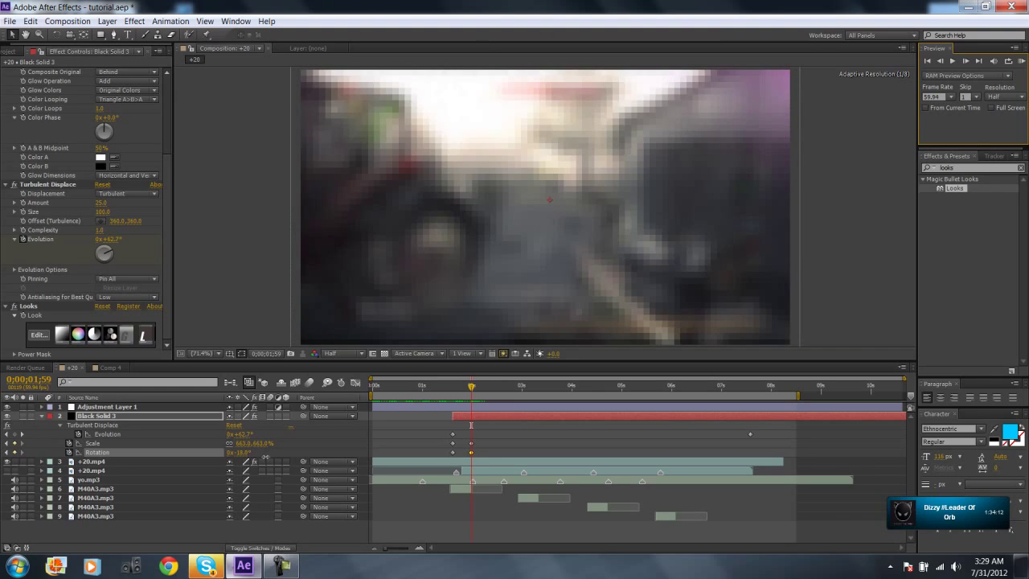
{"action": "left_click", "coordinate": [1013, 98]}
{"action": "left_click", "coordinate": [977, 151]}
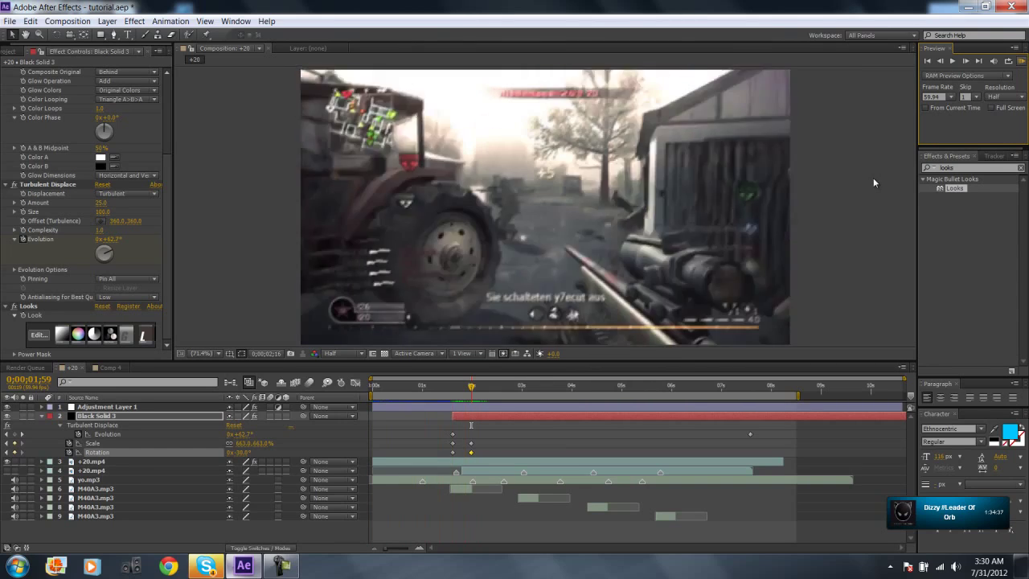
Step: Shift the end Scale and Rotation keyframes slightly later so they align, then collapse the layer
{"action": "left_click", "coordinate": [502, 391]}
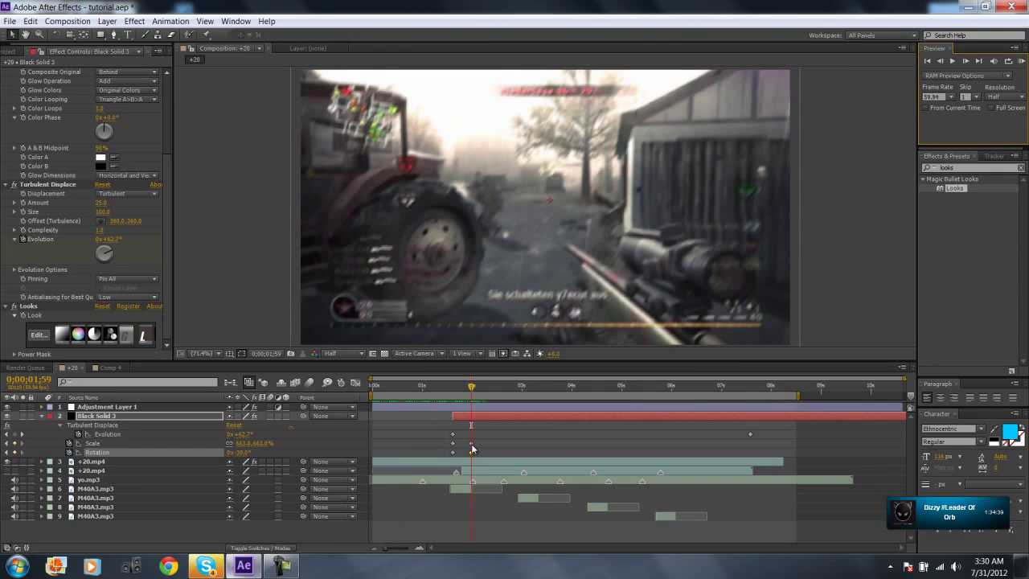
{"action": "left_click_drag", "start_coordinate": [472, 444], "coordinate": [474, 453]}
{"action": "left_click", "coordinate": [1021, 61]}
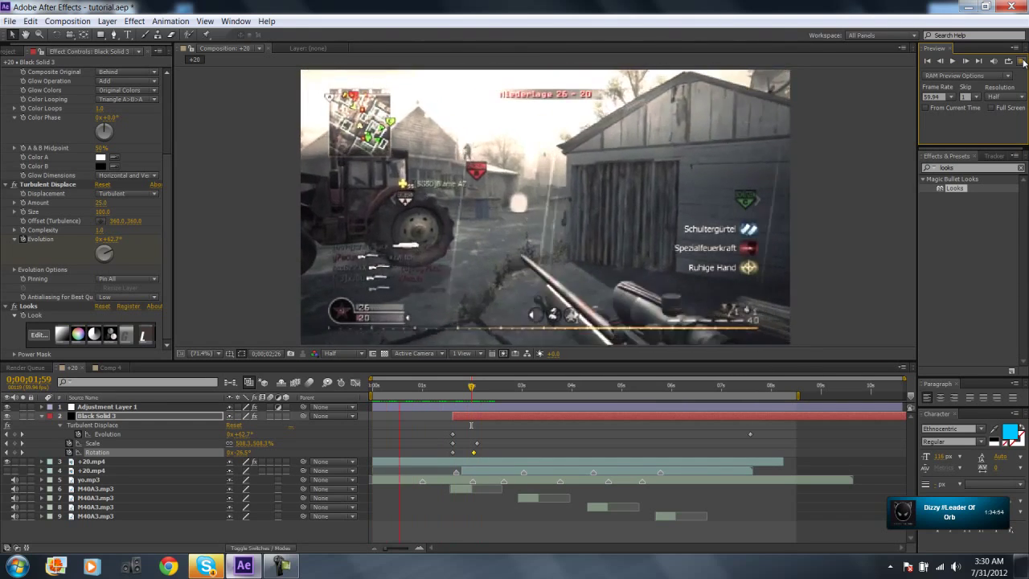
{"action": "left_click", "coordinate": [1023, 62]}
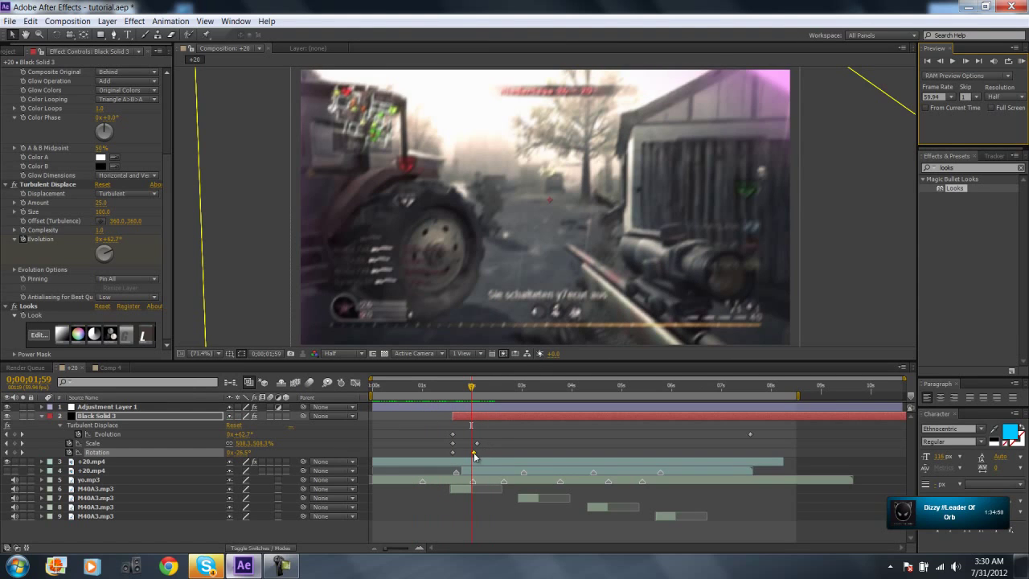
{"action": "left_click_drag", "start_coordinate": [473, 453], "coordinate": [476, 452]}
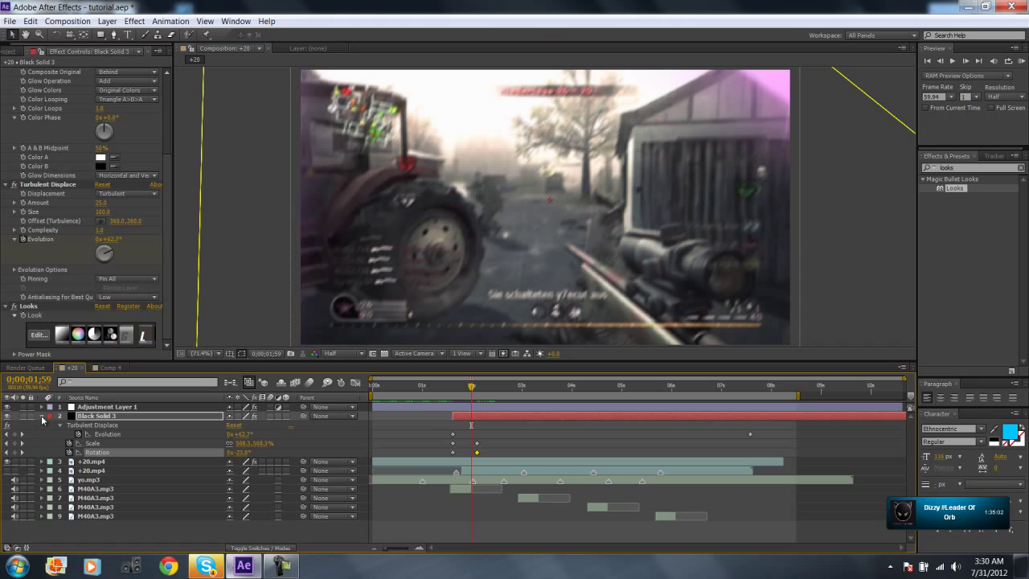
{"action": "left_click", "coordinate": [42, 416]}
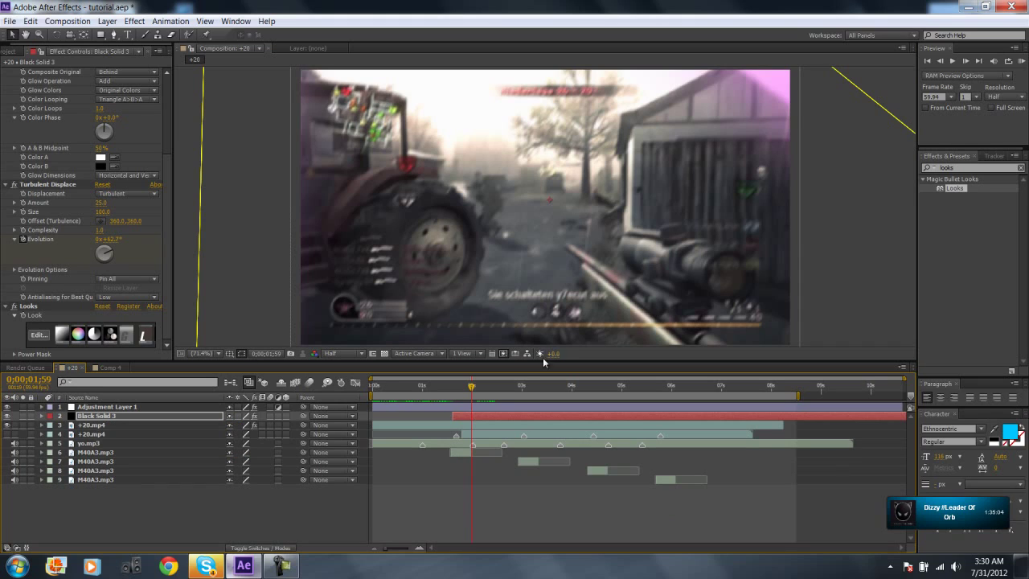
Step: Duplicate the triangle layer and trim the copy to start at the next shot
{"action": "left_click", "coordinate": [133, 418]}
{"action": "key", "text": "ctrl+d"}
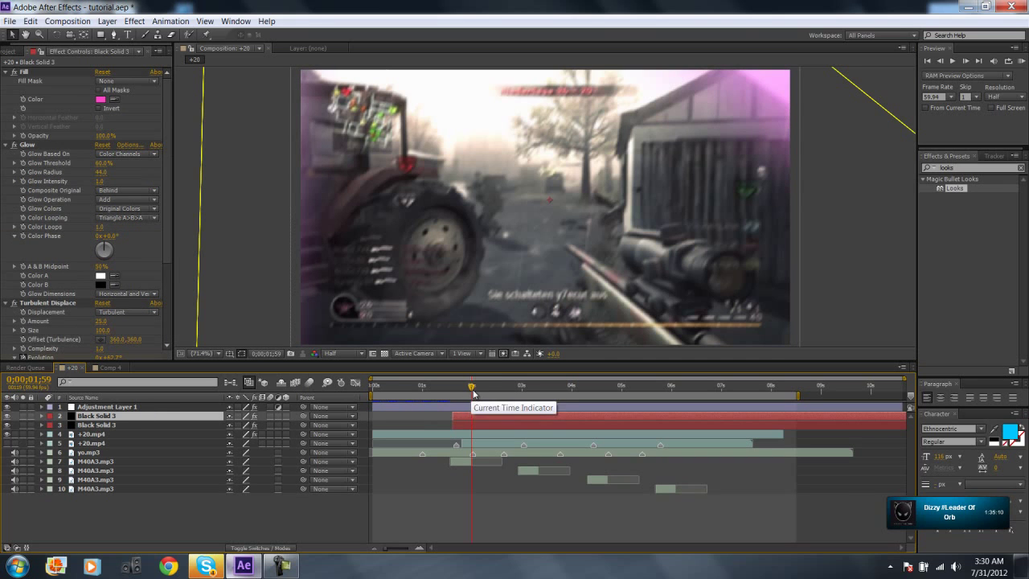
{"action": "left_click_drag", "start_coordinate": [471, 387], "coordinate": [526, 397]}
{"action": "left_click_drag", "start_coordinate": [454, 416], "coordinate": [508, 416]}
{"action": "key", "text": "alt+bracketleft"}
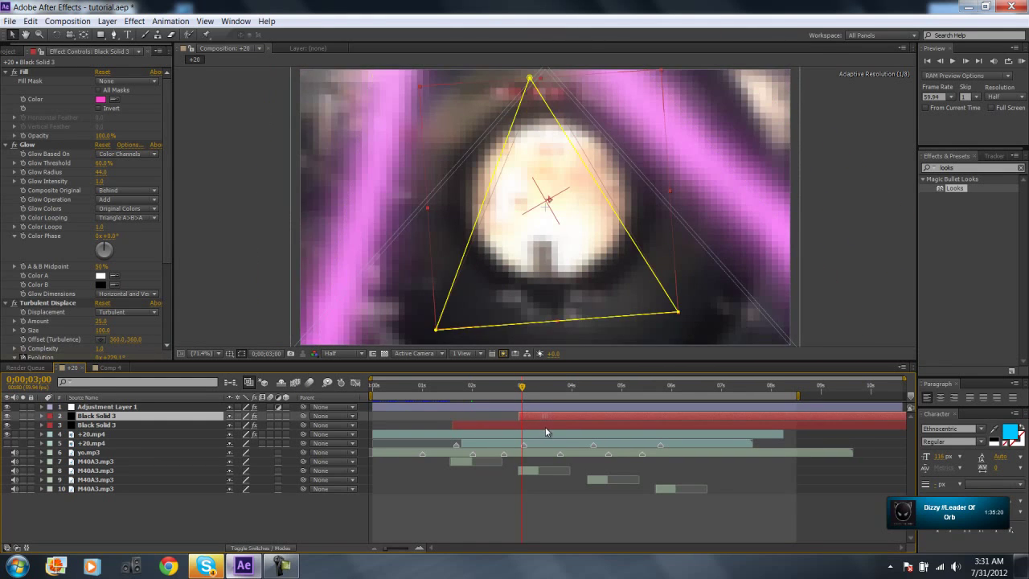
{"action": "key", "text": "alt+Page_Down"}
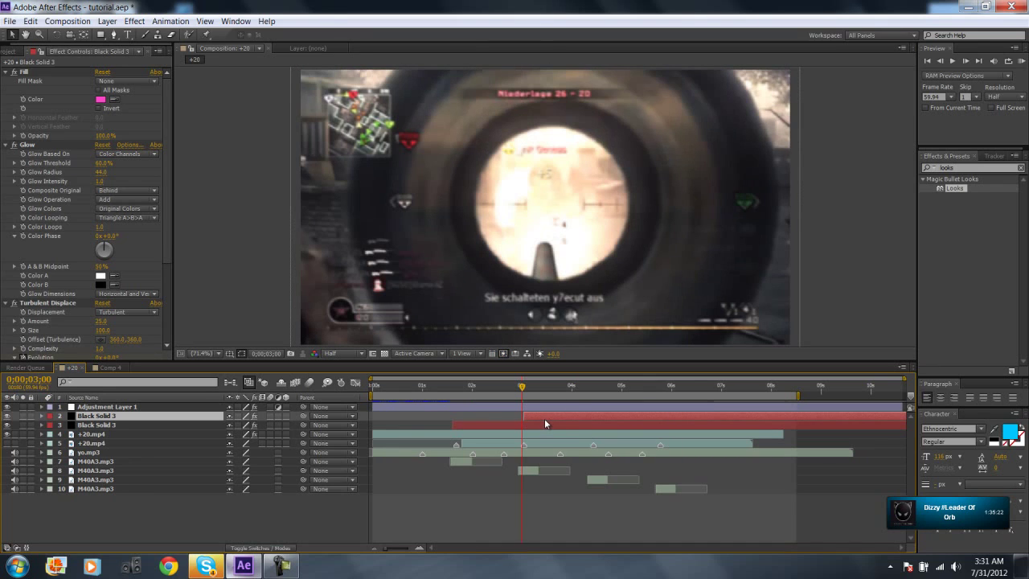
{"action": "key", "text": "alt+Page_Up"}
{"action": "key", "text": "u"}
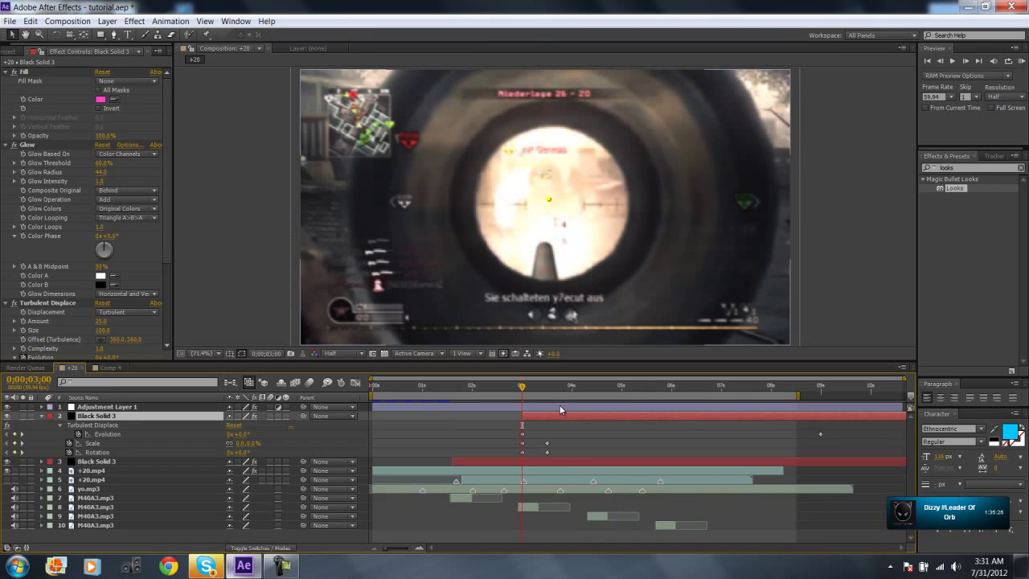
{"action": "key", "text": "Page_Down"}
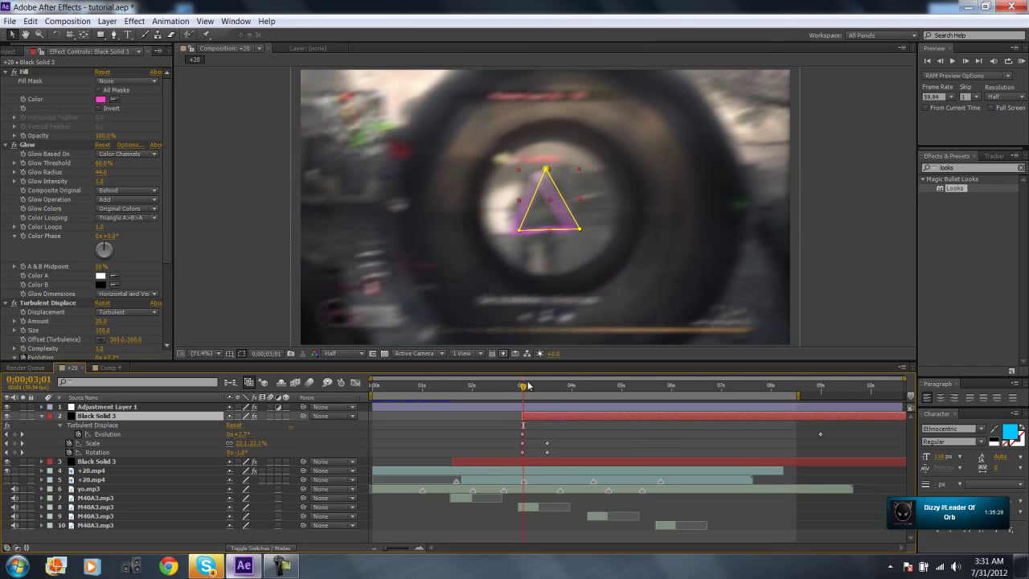
Step: At 0;00;03;30, set the copy's Rotation to +22° and Scale to about 1098%
{"action": "left_click_drag", "start_coordinate": [523, 389], "coordinate": [547, 387]}
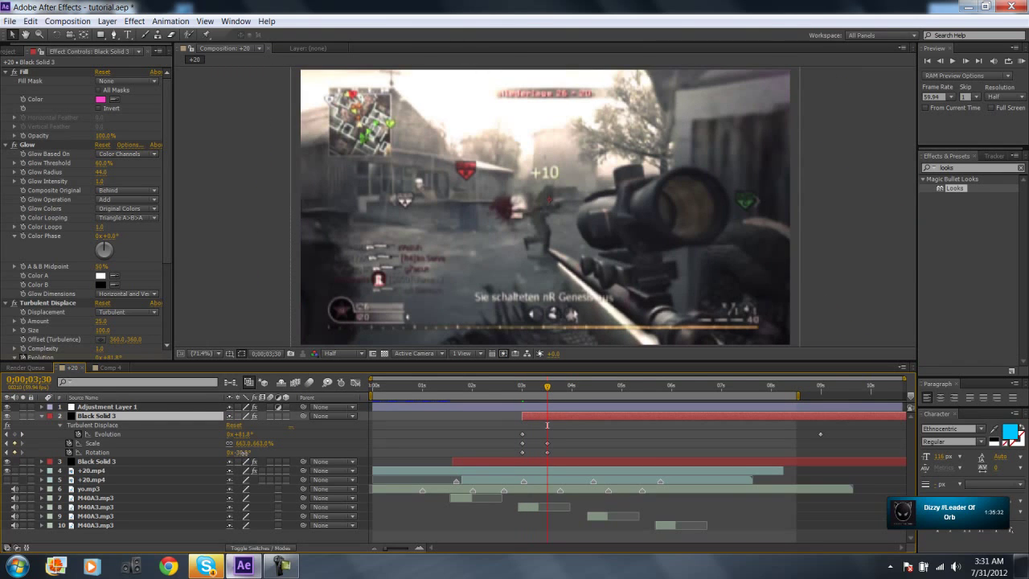
{"action": "left_click_drag", "start_coordinate": [243, 451], "coordinate": [261, 454]}
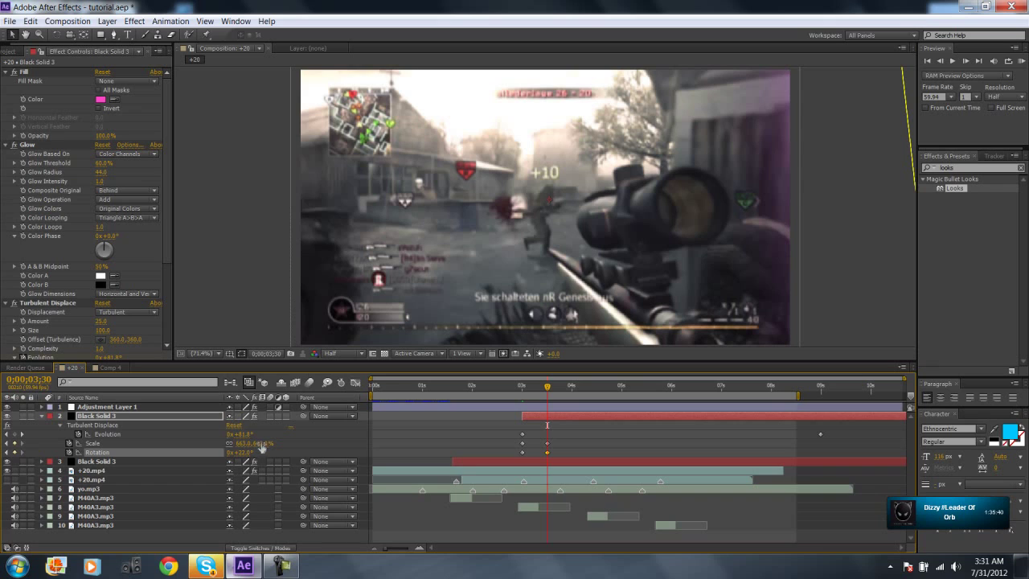
{"action": "left_click_drag", "start_coordinate": [258, 442], "coordinate": [275, 444]}
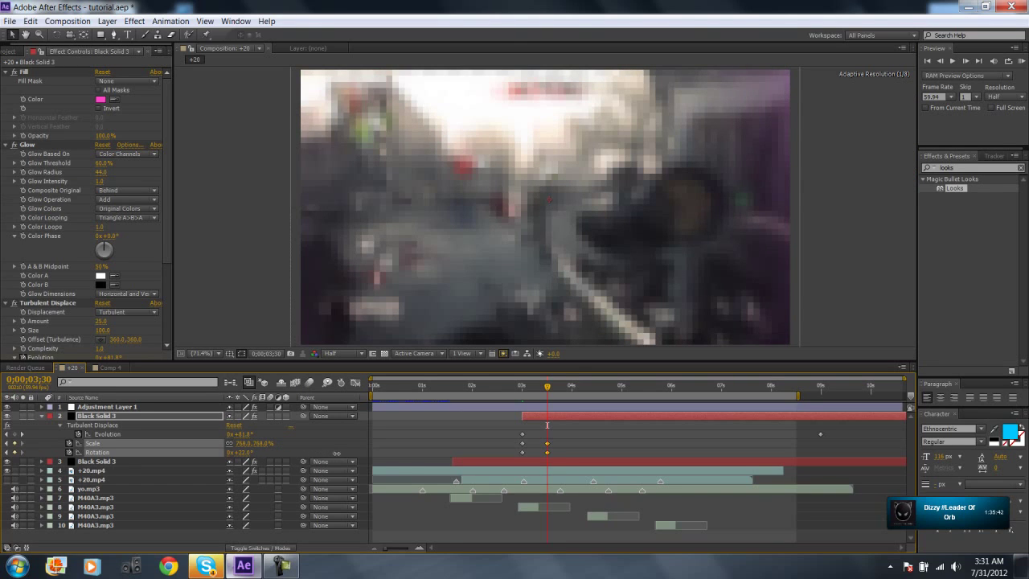
{"action": "left_click_drag", "start_coordinate": [337, 454], "coordinate": [361, 454]}
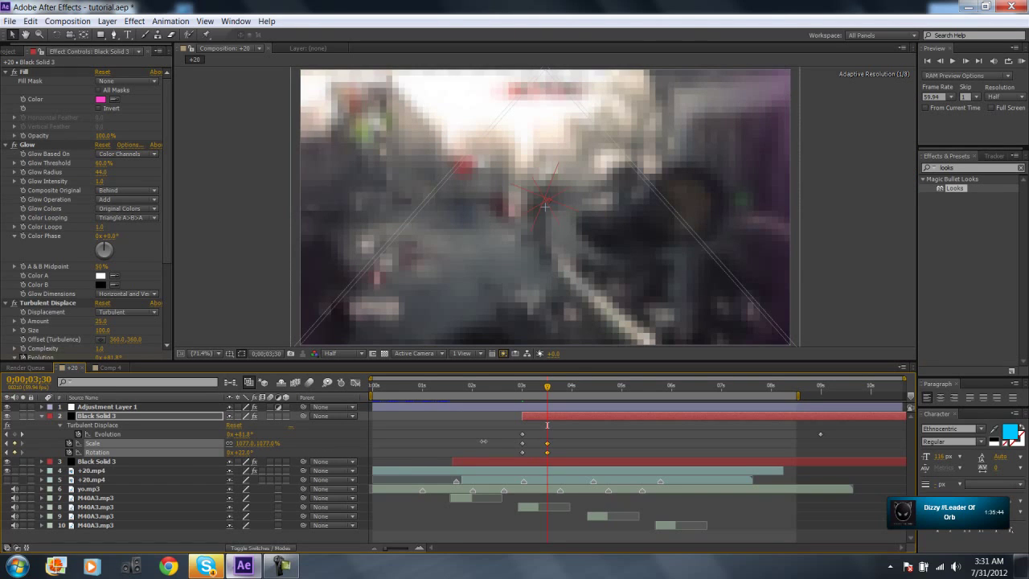
{"action": "left_click_drag", "start_coordinate": [483, 441], "coordinate": [483, 441]}
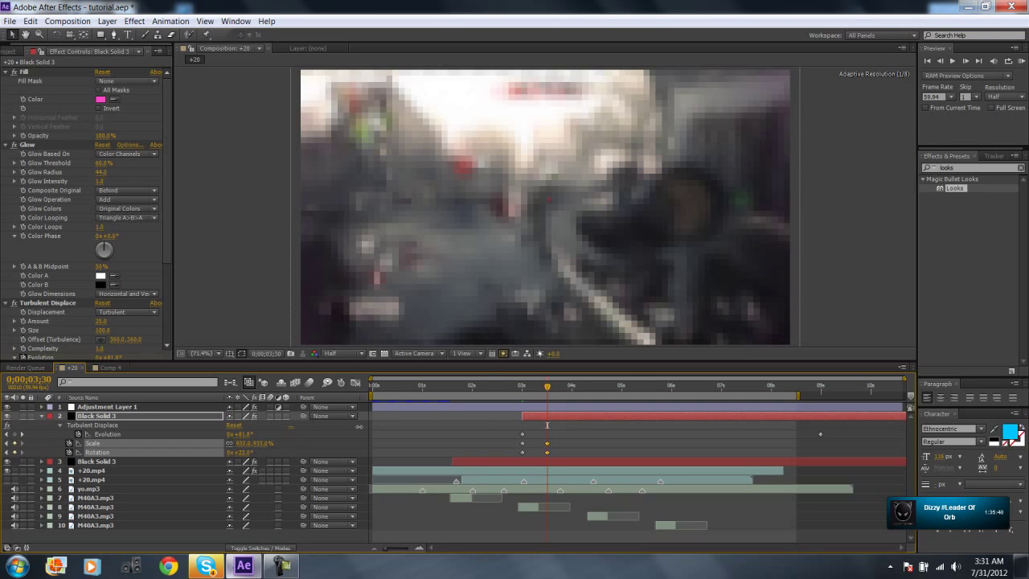
{"action": "left_click_drag", "start_coordinate": [317, 433], "coordinate": [482, 439]}
Step: Preview the animation, then lower the 0;00;03;30 Scale keyframe to 893%
{"action": "left_click", "coordinate": [1020, 61]}
{"action": "left_click", "coordinate": [1021, 62]}
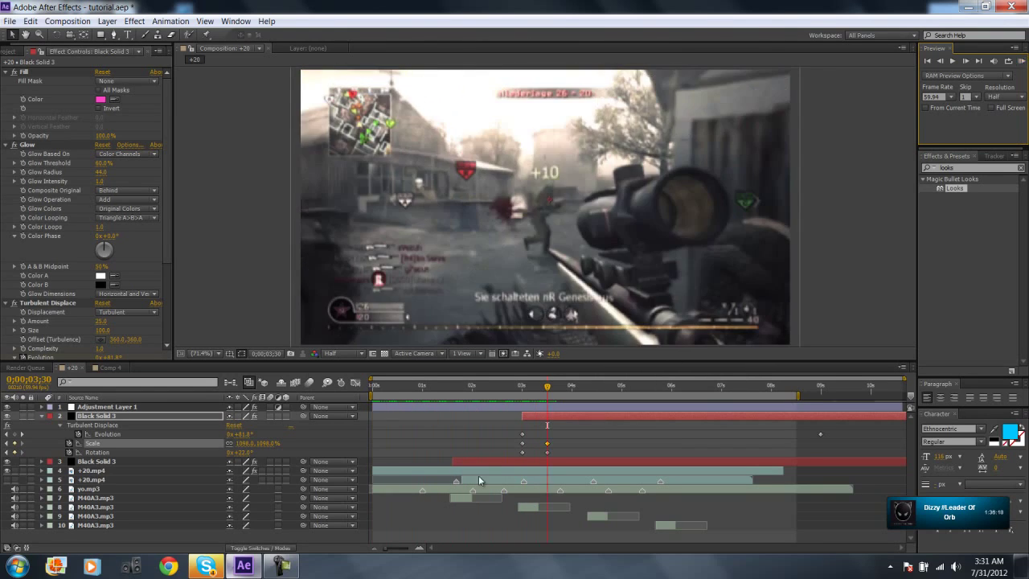
{"action": "left_click_drag", "start_coordinate": [259, 443], "coordinate": [252, 443]}
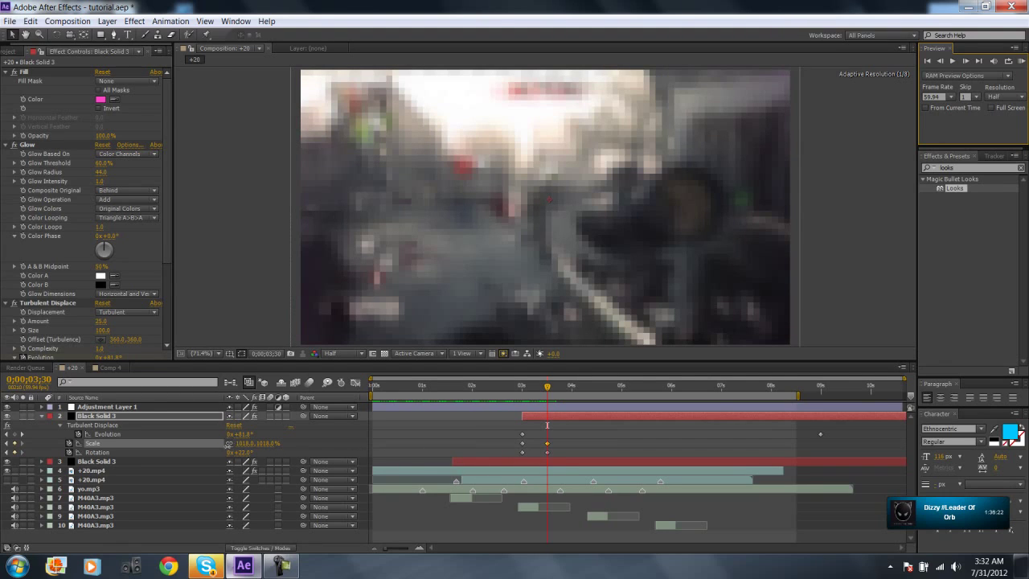
{"action": "left_click_drag", "start_coordinate": [211, 448], "coordinate": [201, 450]}
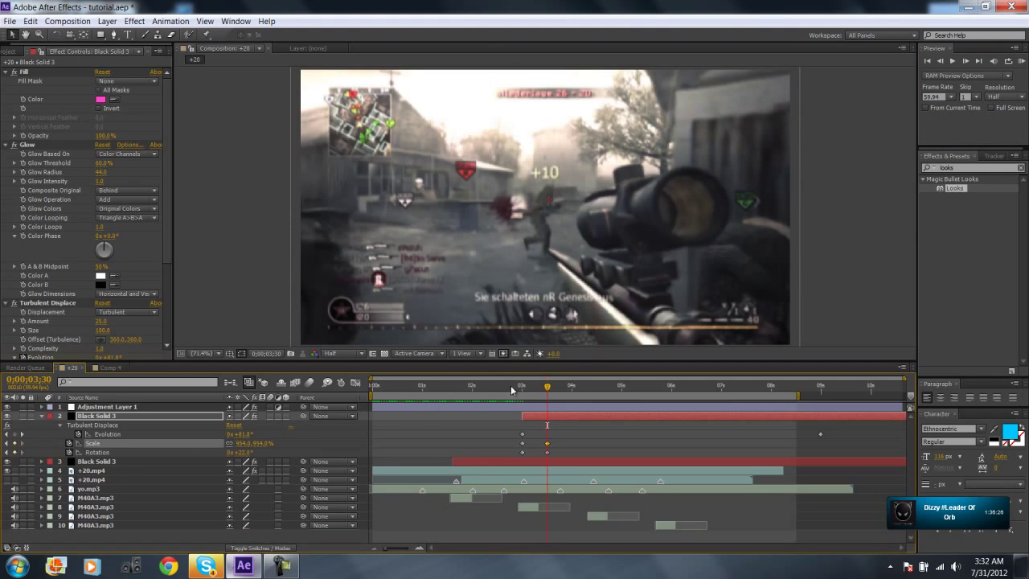
{"action": "left_click_drag", "start_coordinate": [266, 448], "coordinate": [229, 448]}
Step: Duplicate the triangle layer and move the copy's in-point to the next shot's cut
{"action": "left_click", "coordinate": [41, 416]}
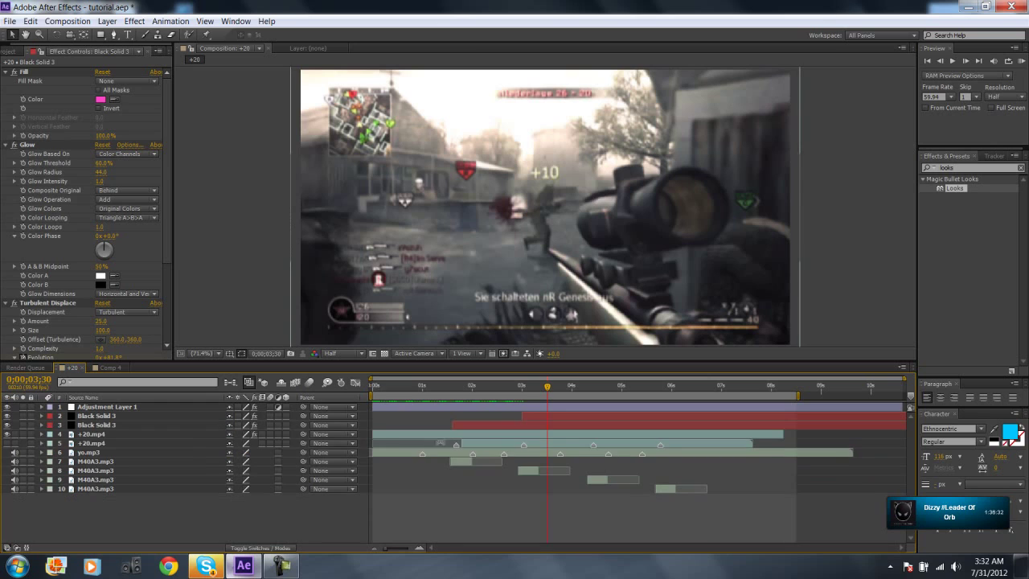
{"action": "left_click", "coordinate": [541, 417]}
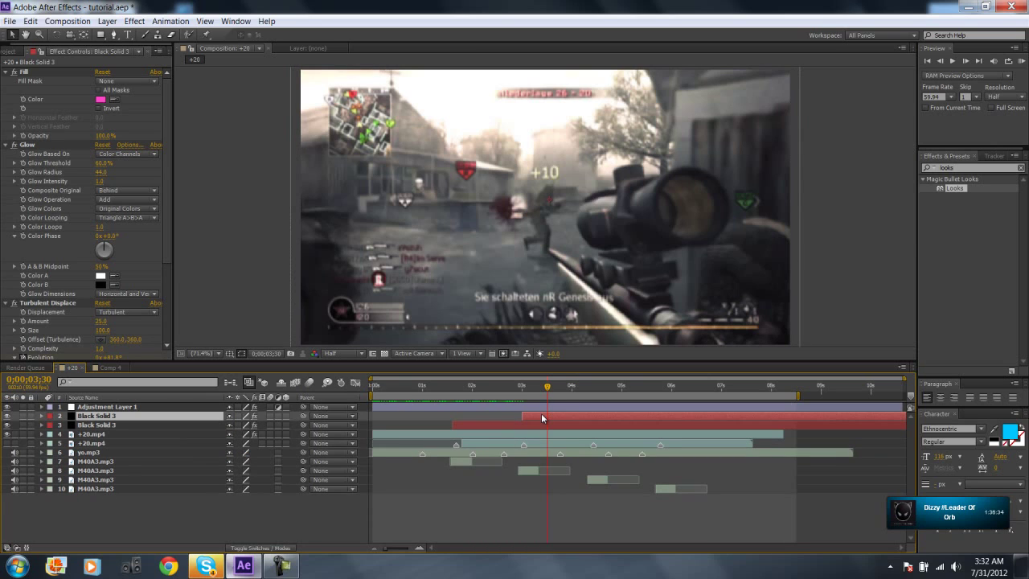
{"action": "key", "text": "ctrl+d"}
{"action": "left_click_drag", "start_coordinate": [542, 417], "coordinate": [564, 415]}
{"action": "key", "text": "space"}
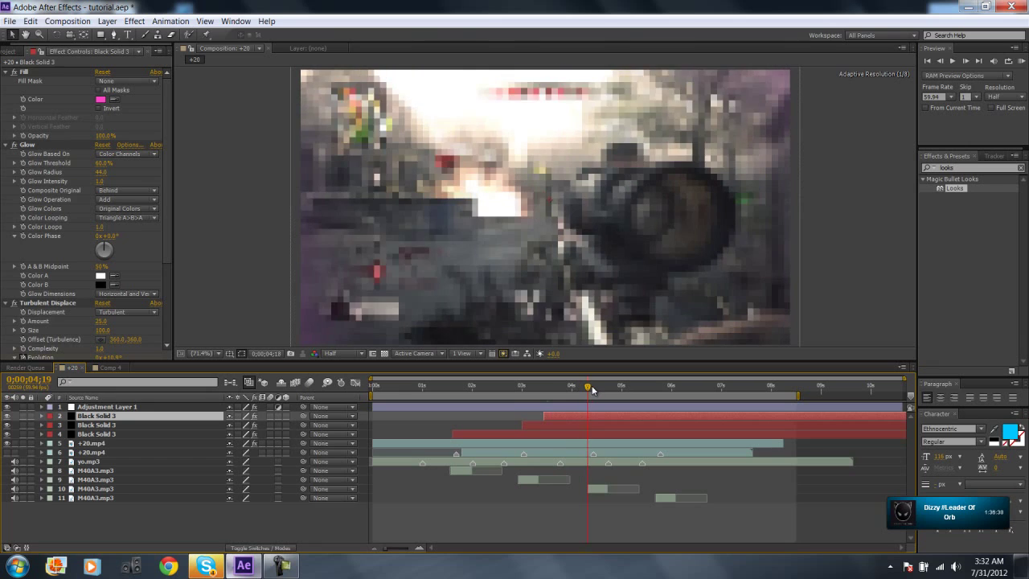
{"action": "key", "text": "space"}
{"action": "key", "text": "space"}
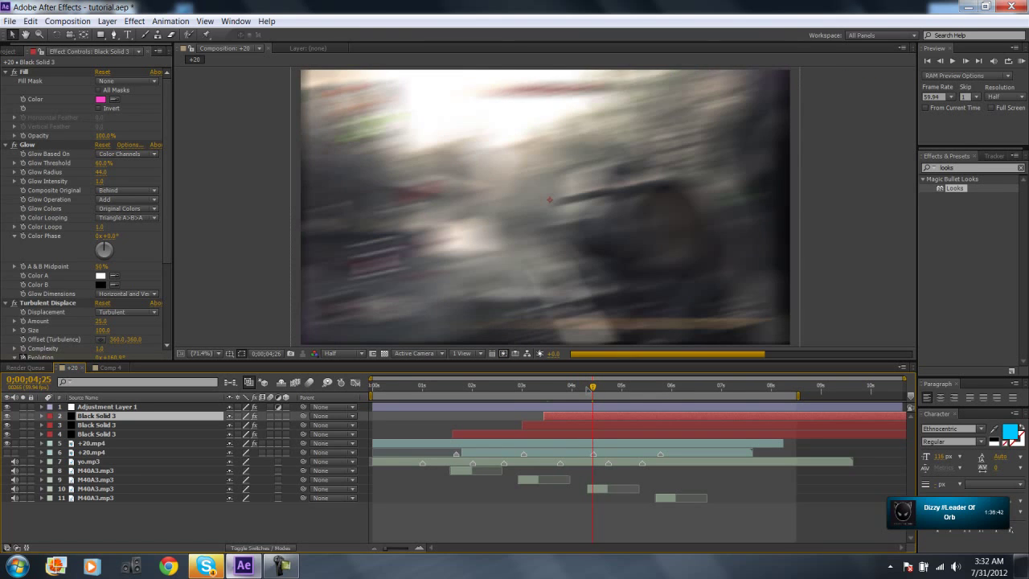
{"action": "key", "text": "Page_Up"}
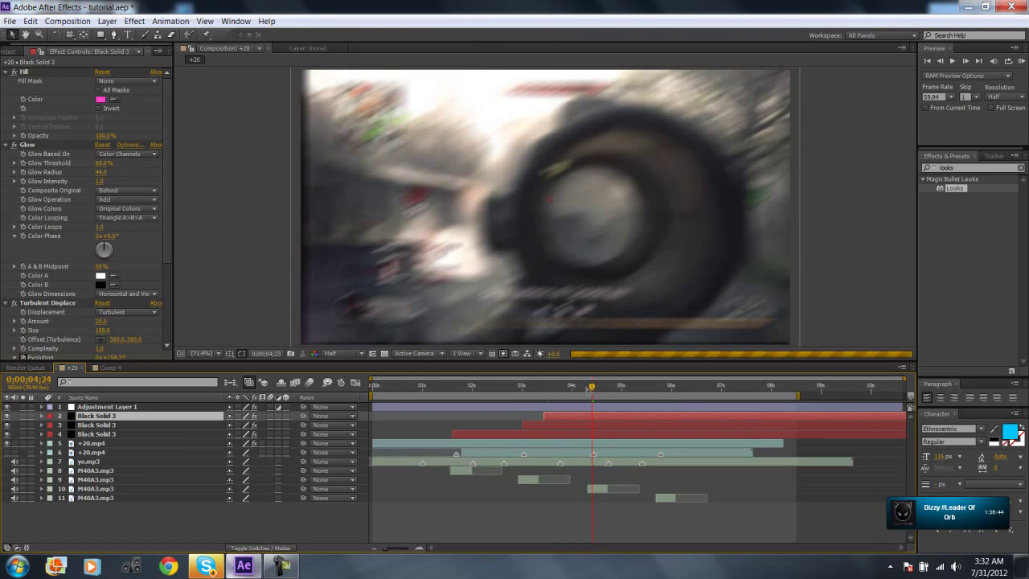
{"action": "left_click_drag", "start_coordinate": [565, 417], "coordinate": [597, 419]}
Step: Set the copy's Rotation to about −38.3° at 0;00;04;53, then duplicate it again
{"action": "key", "text": "u"}
{"action": "left_click_drag", "start_coordinate": [593, 392], "coordinate": [616, 393]}
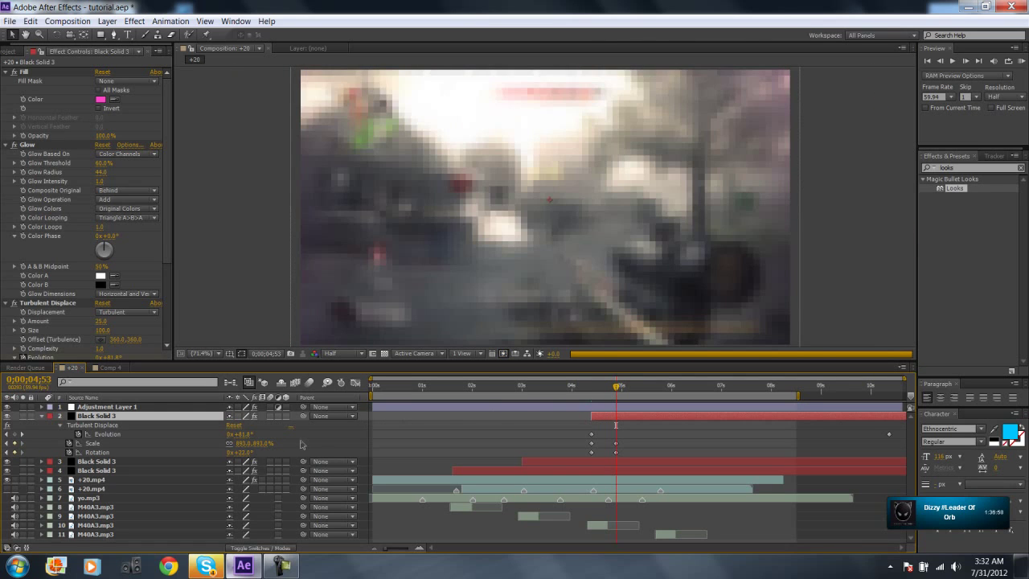
{"action": "left_click_drag", "start_coordinate": [243, 455], "coordinate": [223, 456]}
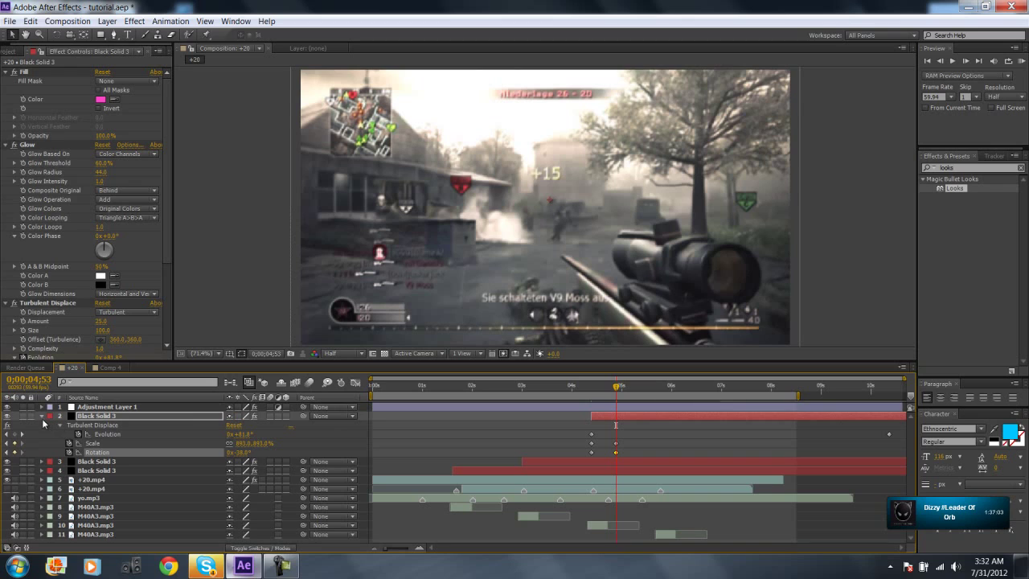
{"action": "left_click", "coordinate": [42, 417]}
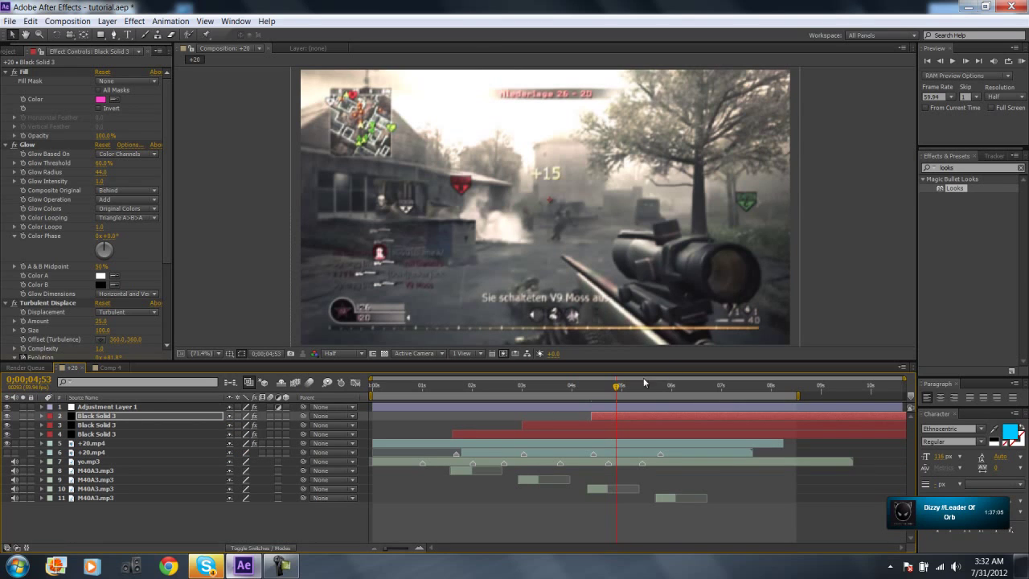
{"action": "left_click", "coordinate": [595, 415]}
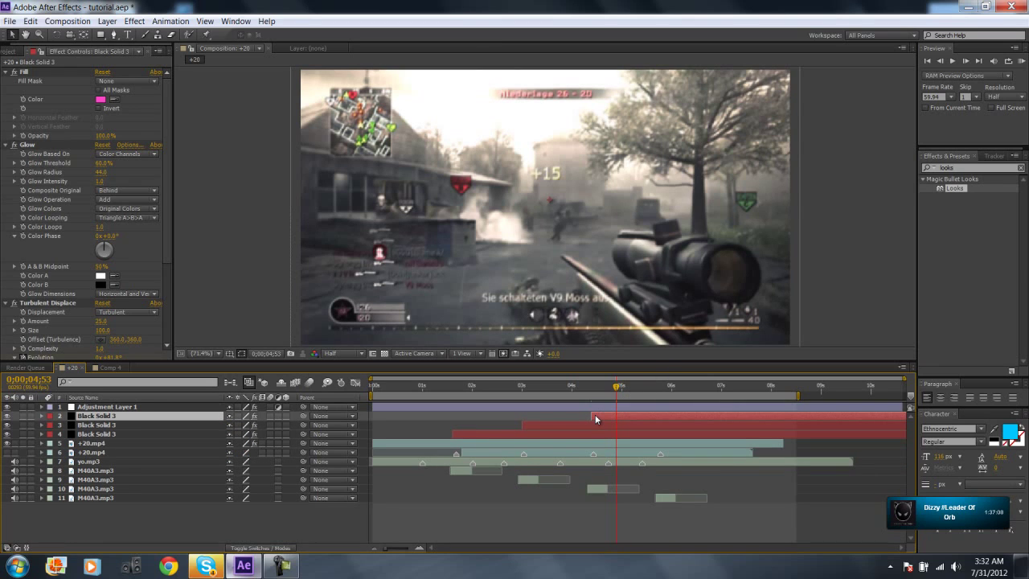
{"action": "key", "text": "ctrl+d"}
Step: Start the newest triangle copy at the next shot, rotate it to +30° at 0;00;06;16, and preview
{"action": "left_click", "coordinate": [619, 387]}
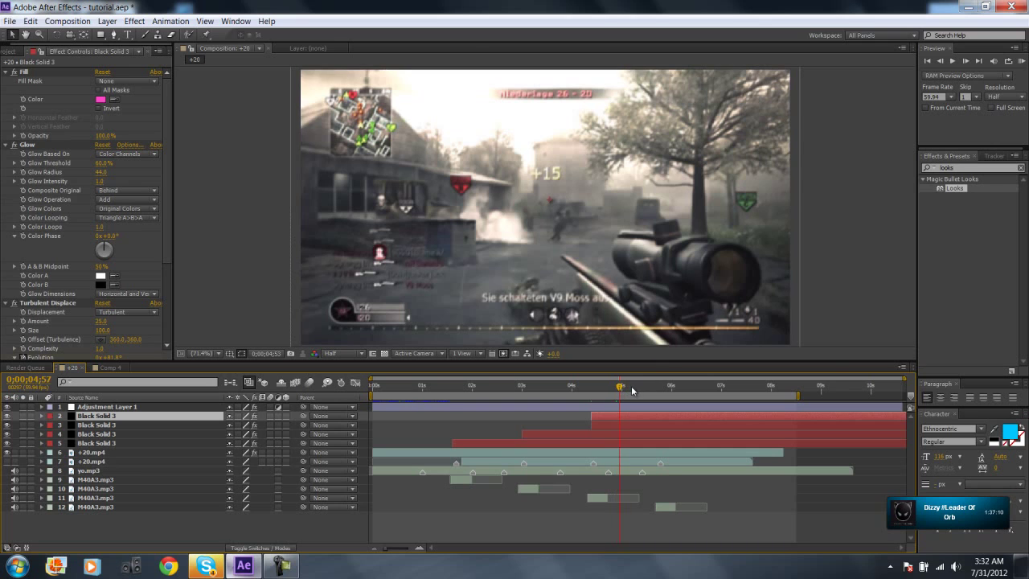
{"action": "left_click_drag", "start_coordinate": [634, 391], "coordinate": [672, 418]}
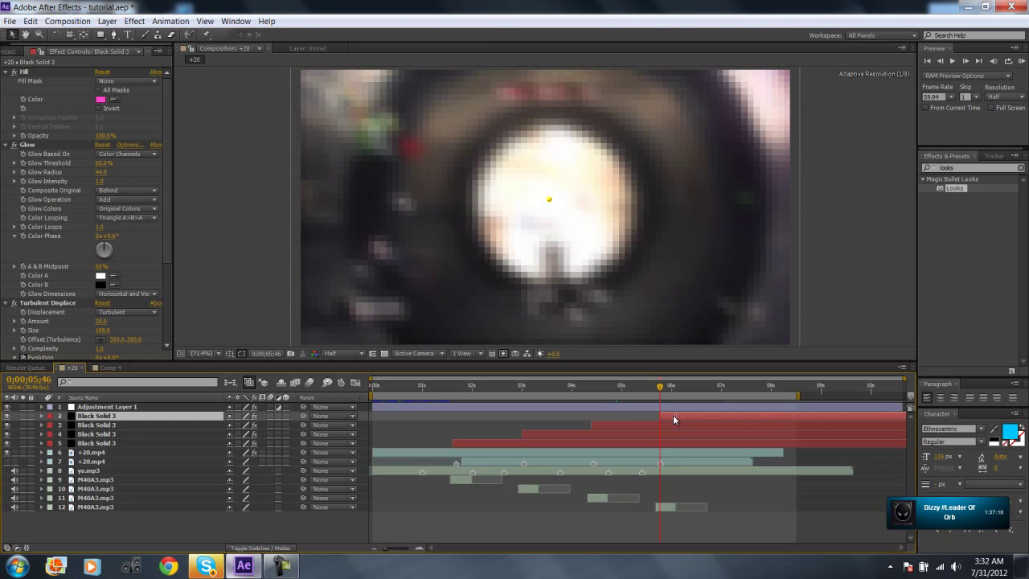
{"action": "key", "text": "u"}
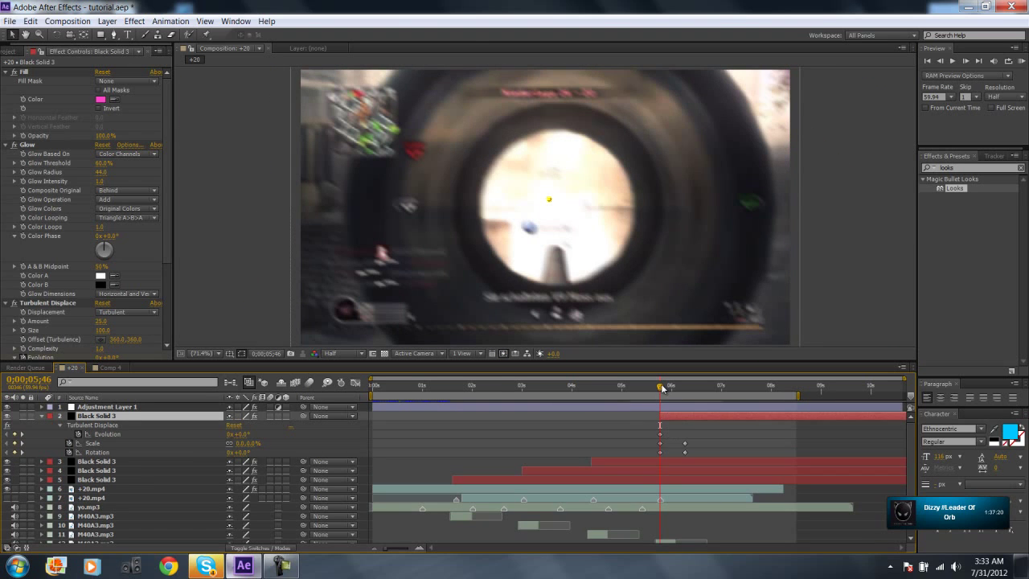
{"action": "left_click", "coordinate": [684, 386]}
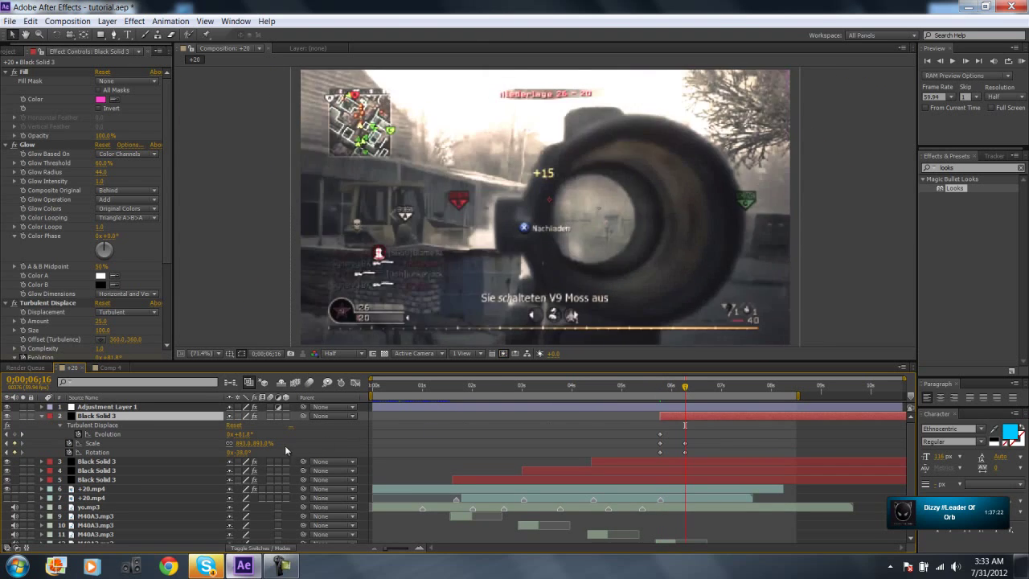
{"action": "left_click_drag", "start_coordinate": [240, 454], "coordinate": [260, 454]}
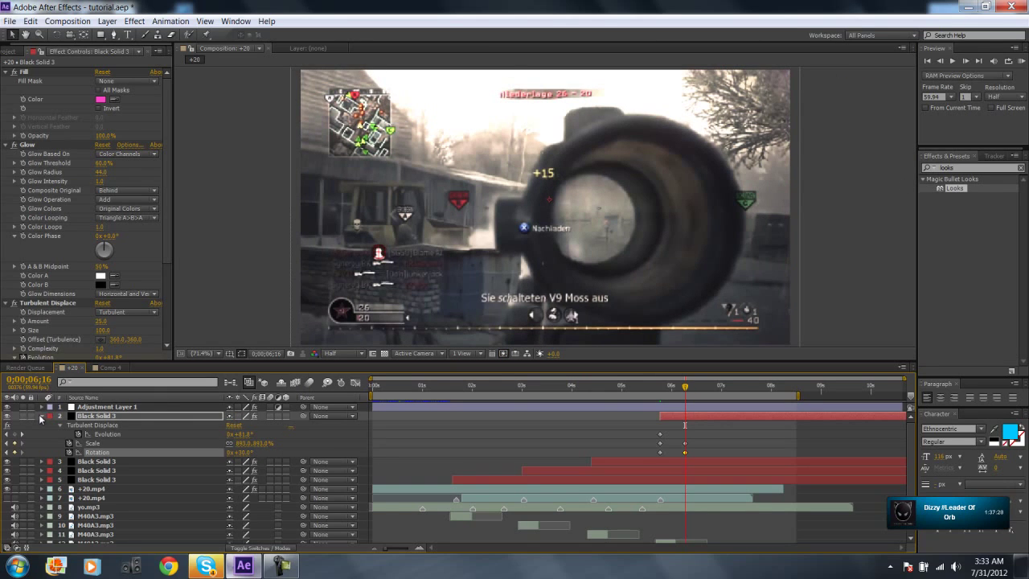
{"action": "left_click", "coordinate": [41, 416]}
{"action": "left_click", "coordinate": [1021, 60]}
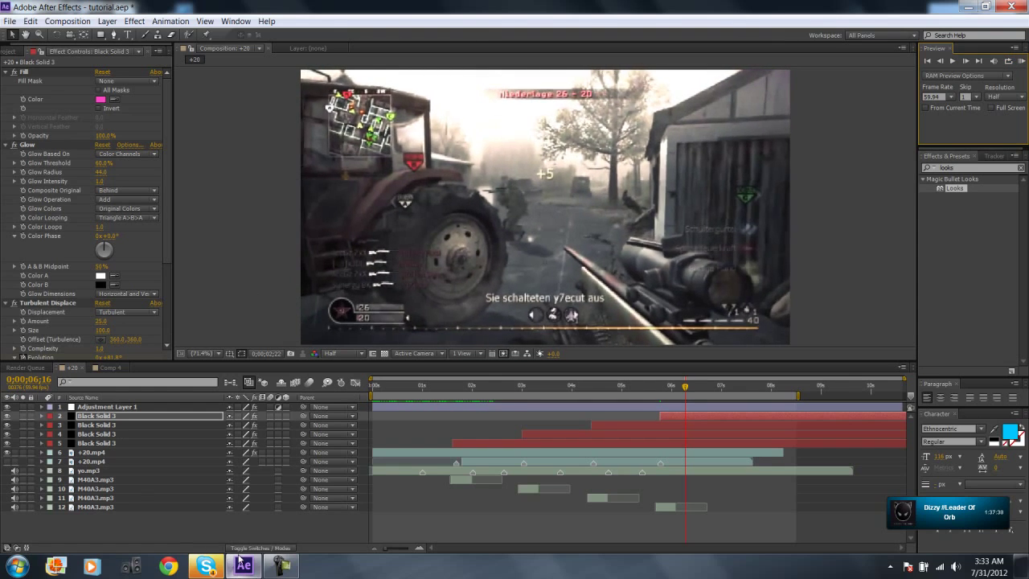
{"action": "left_click", "coordinate": [906, 565]}
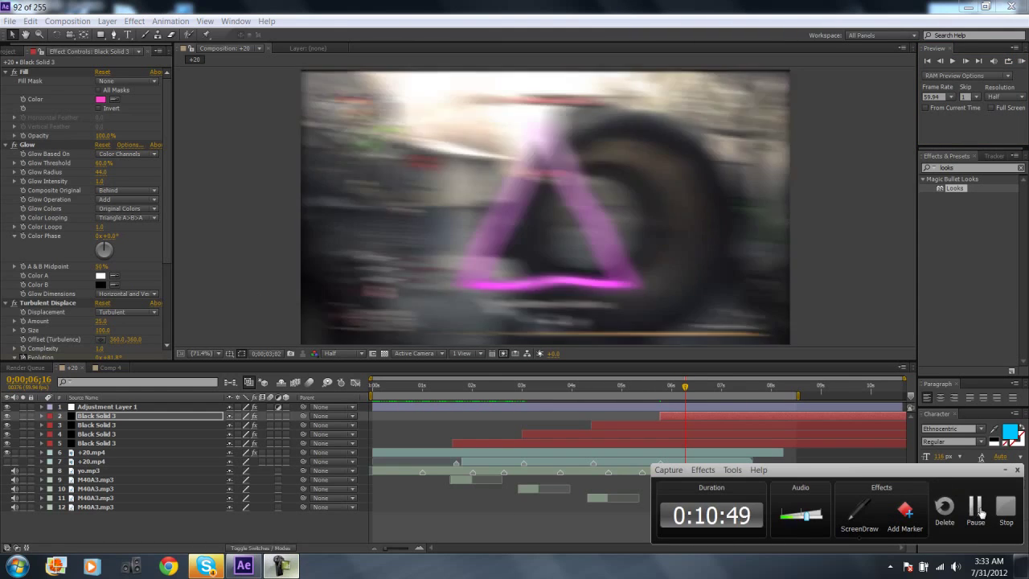
{"action": "left_click", "coordinate": [975, 513]}
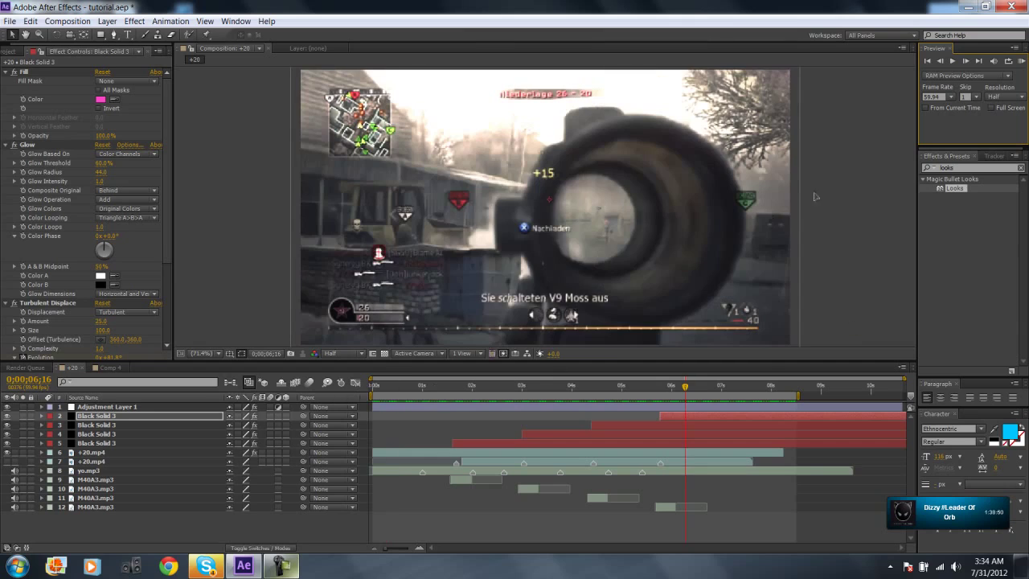
{"action": "left_click", "coordinate": [1020, 62]}
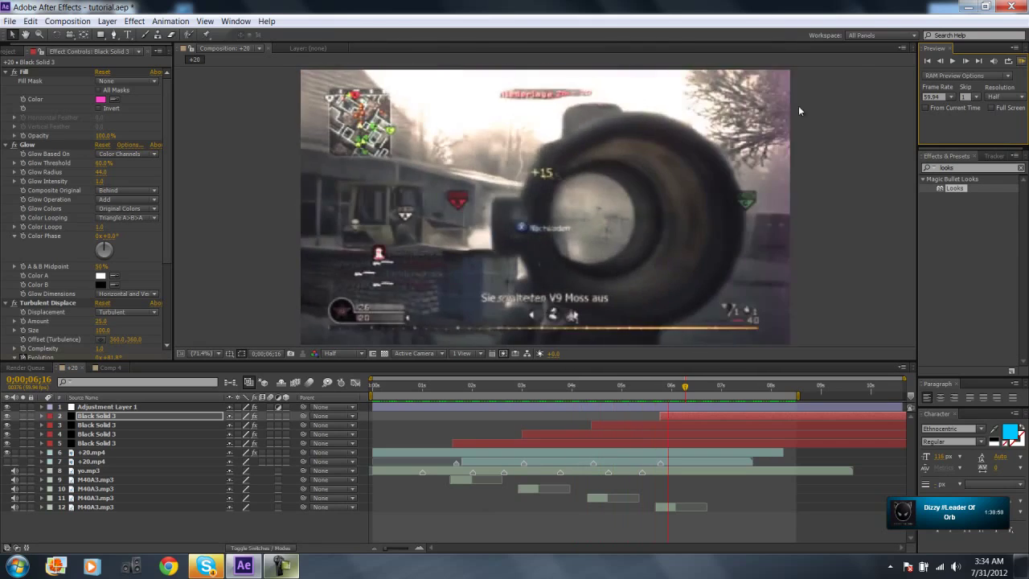
{"action": "key", "text": "space"}
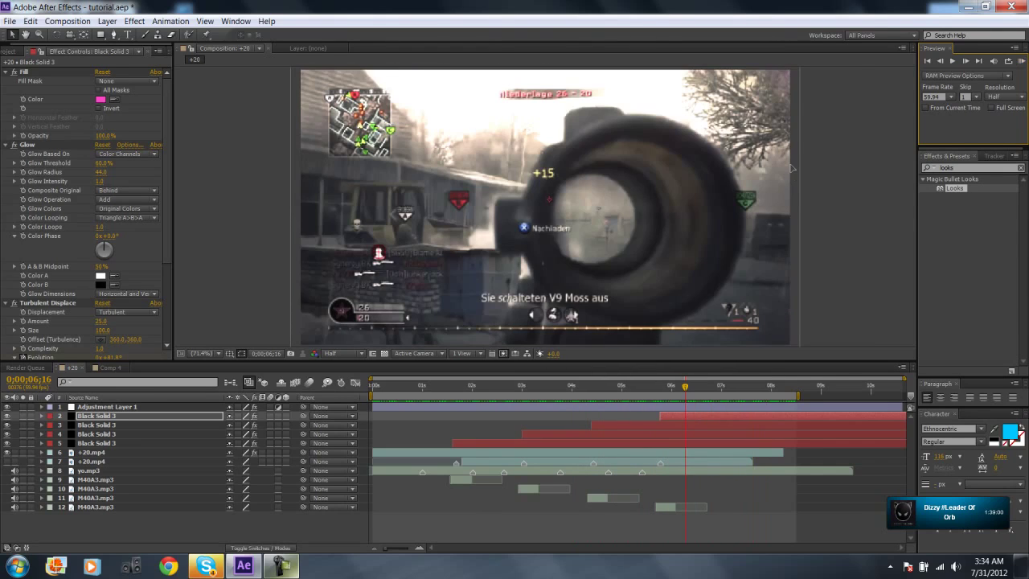